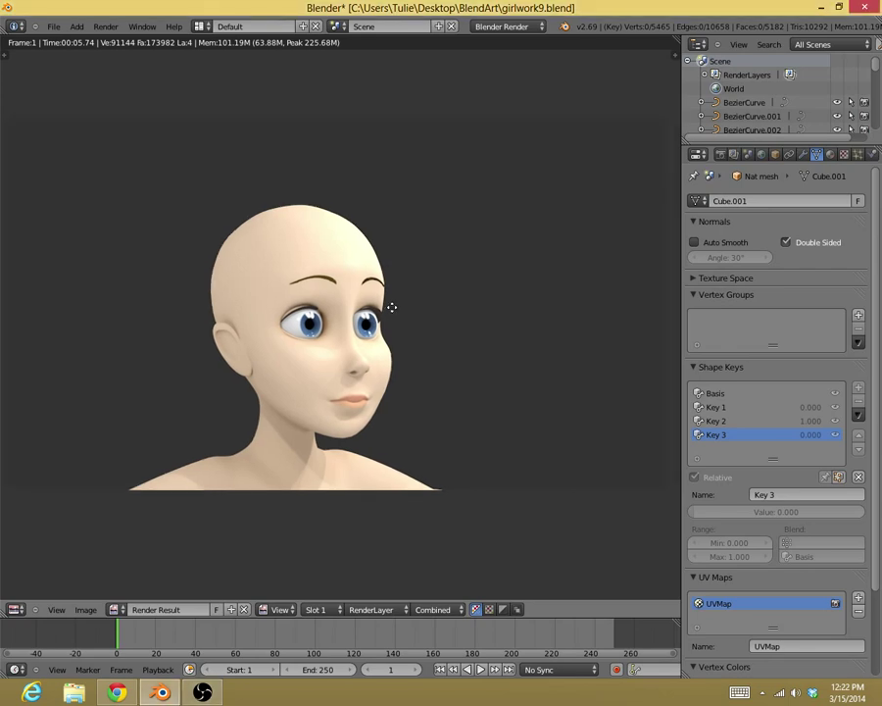
Examine the bald character's head up close in the render result and in the 3D viewport, in both object and edit mode.
scroll(420, 338, "up", 6)
scroll(418, 351, "down", 5)
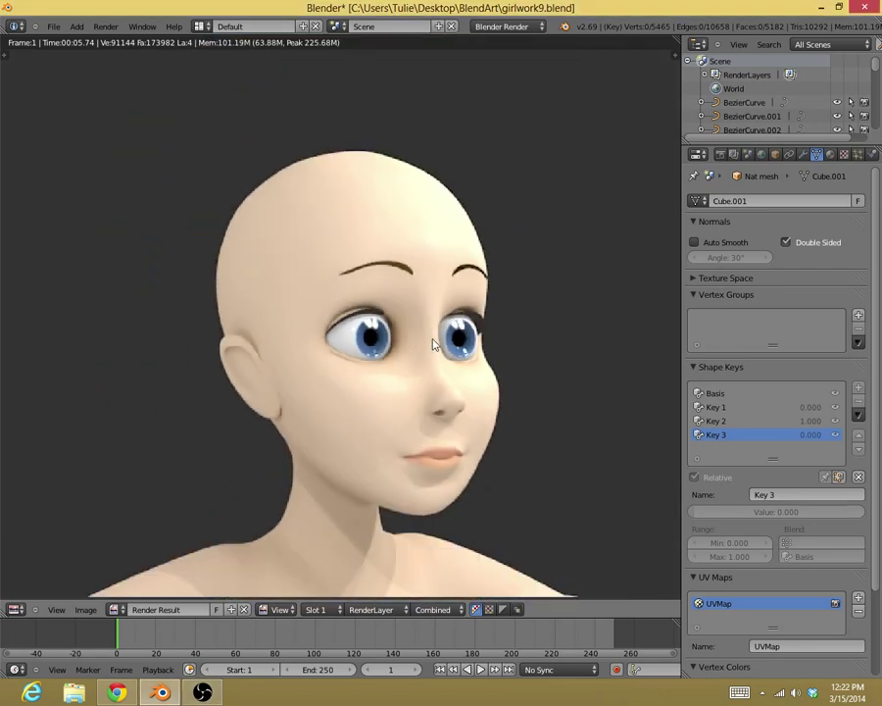
middle_click_drag(428, 325, 428, 314)
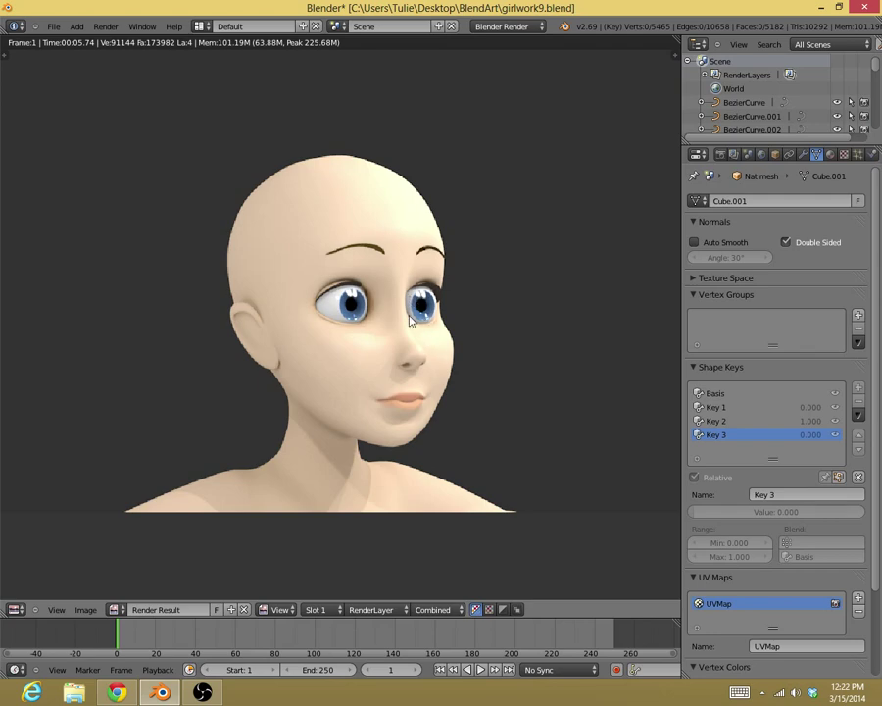
scroll(416, 322, "up", 1)
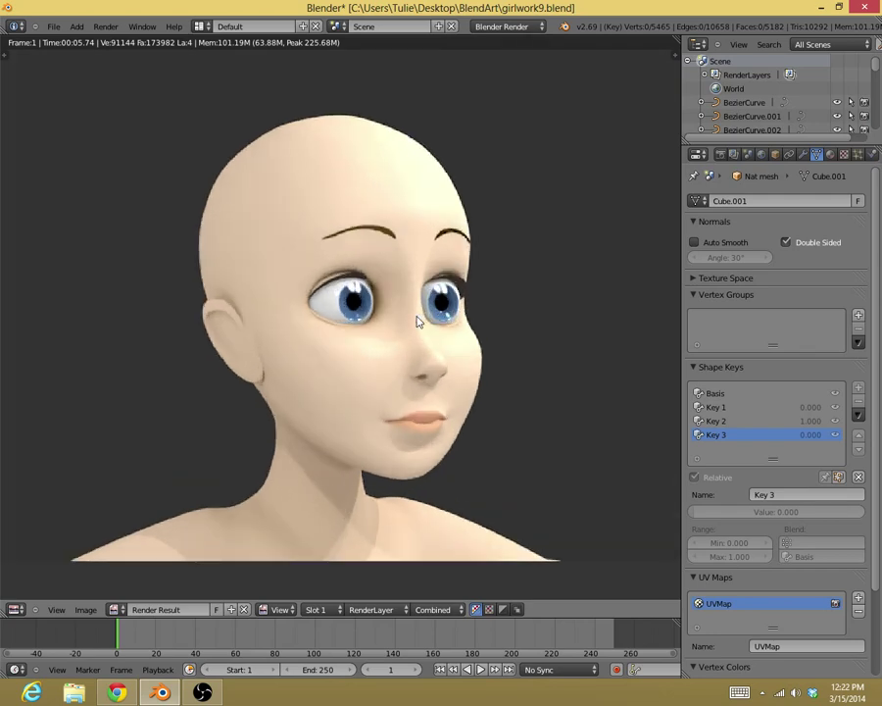
scroll(417, 322, "down", 1)
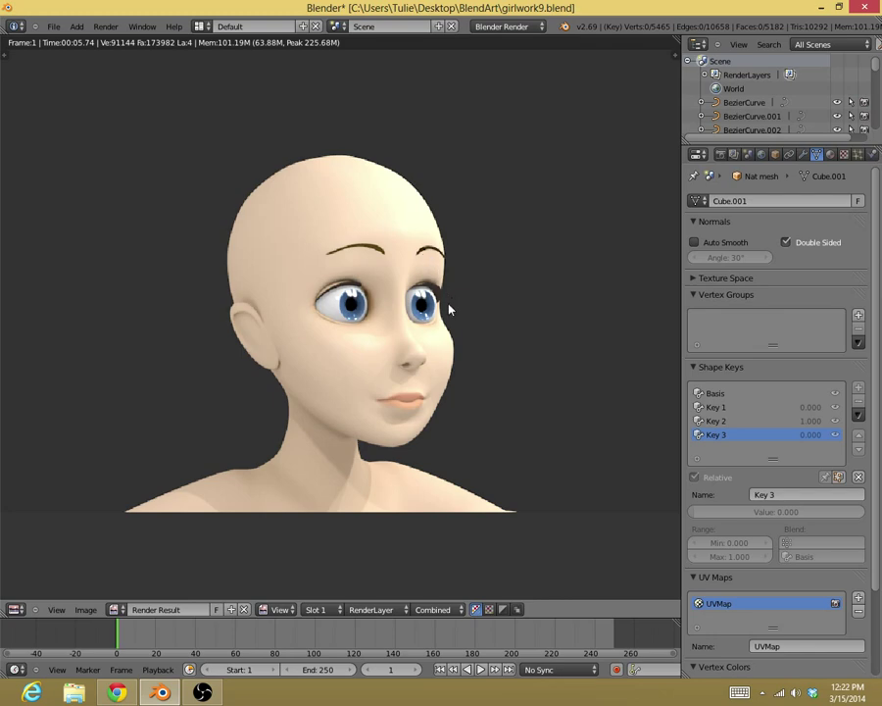
key("Escape")
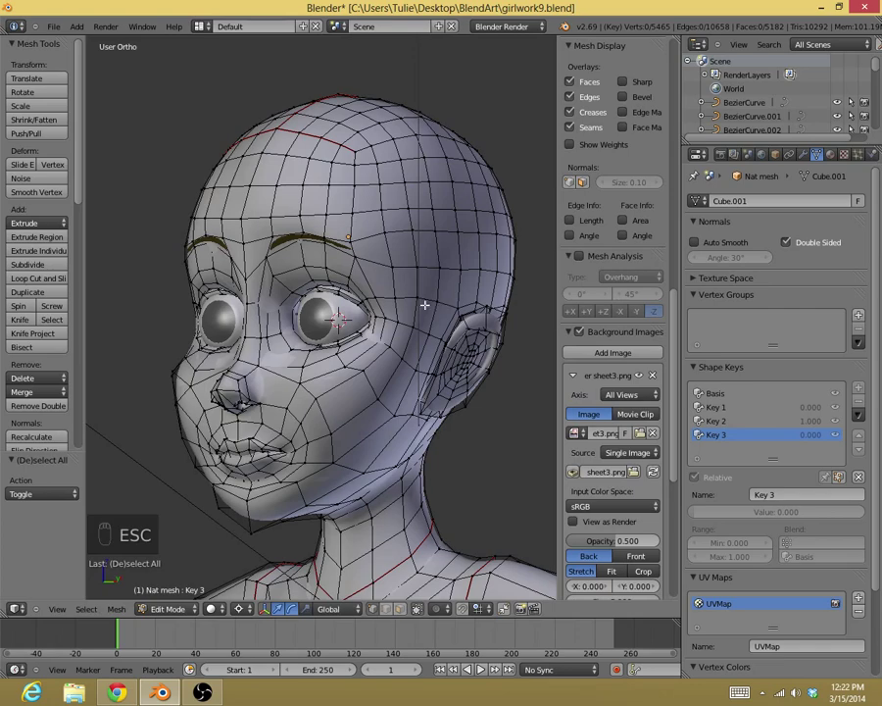
scroll(424, 305, "down", 2)
key("Tab")
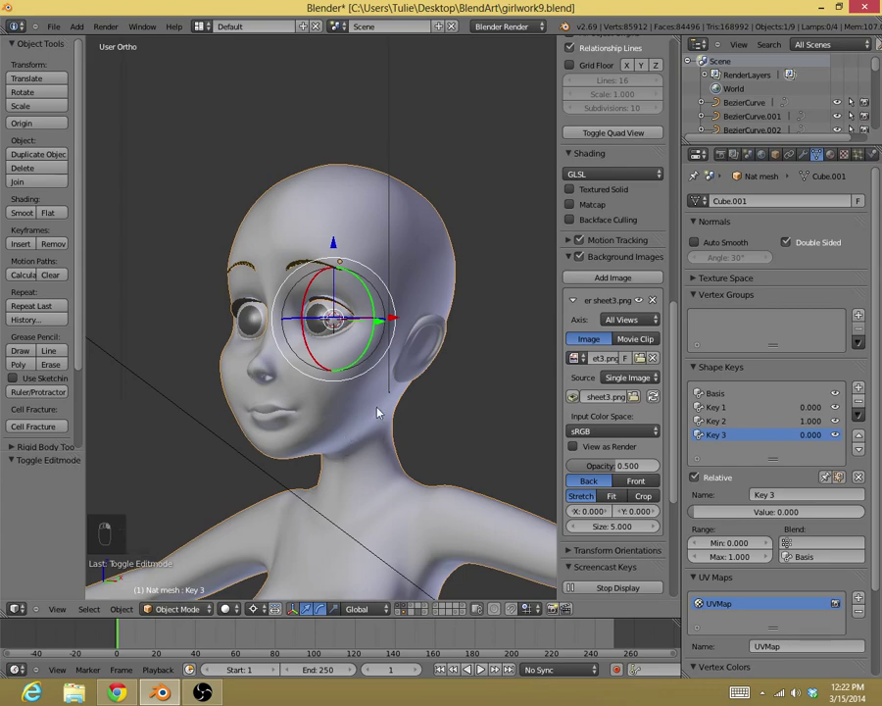
middle_click_drag(371, 414, 375, 414)
key("Tab")
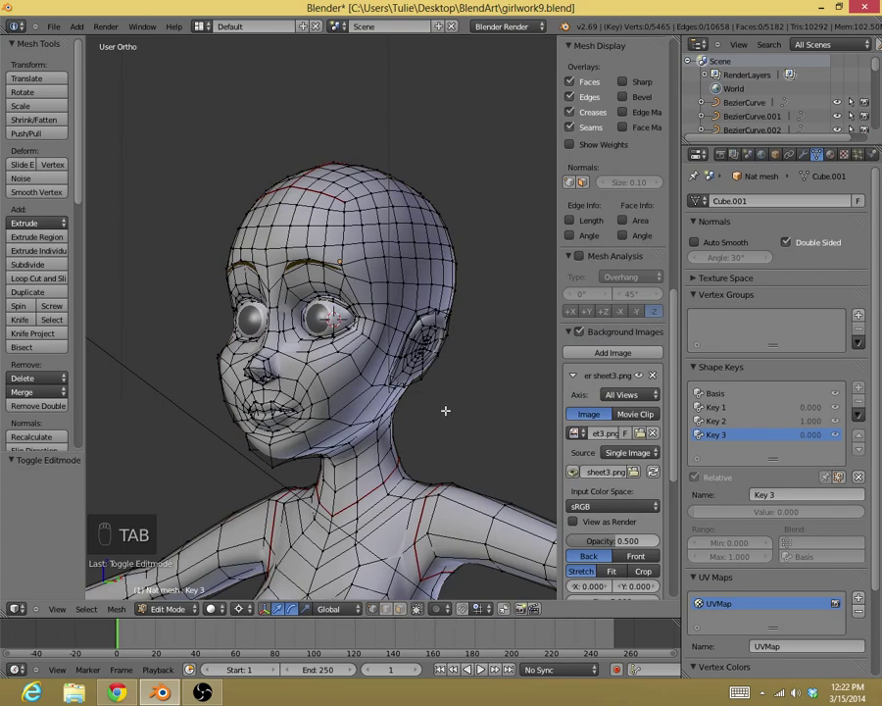
Circle-select the scalp vertices through the mesh in wireframe side view, following the hairline from forehead to nape behind the ear.
key("KP_3")
key("z")
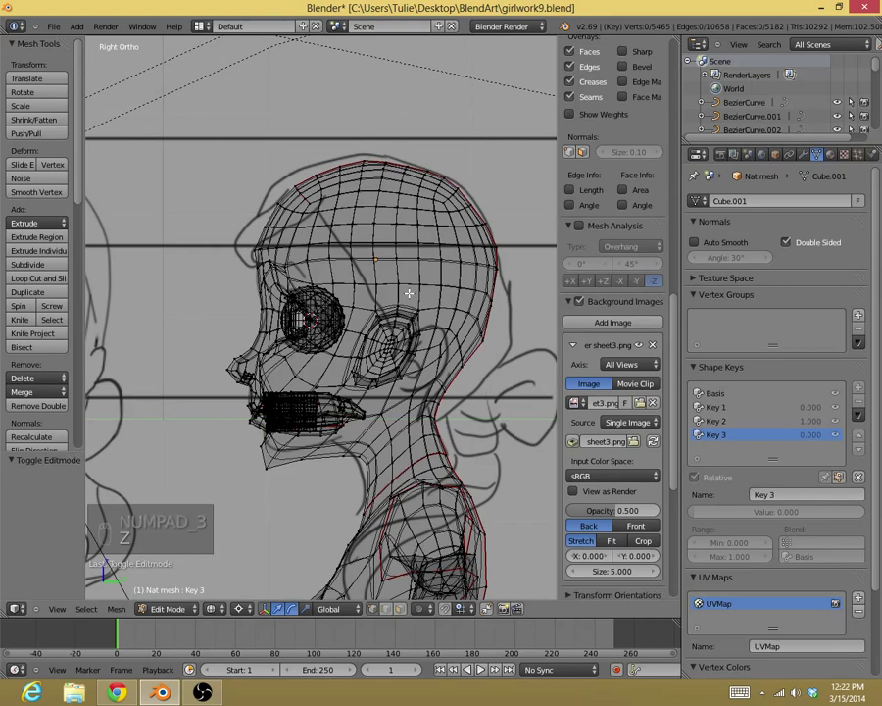
key("c")
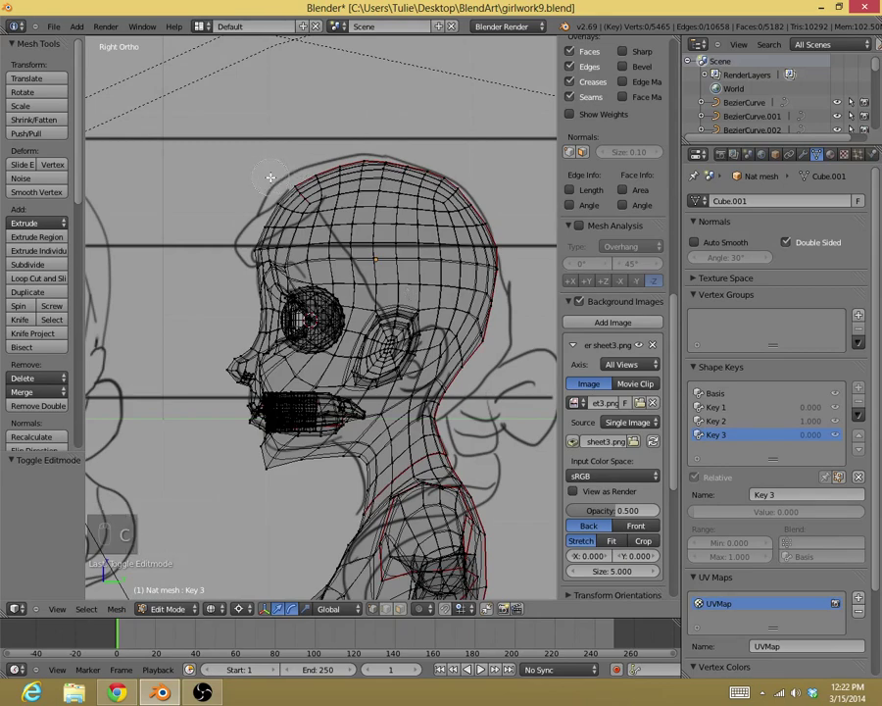
mouse_move(270, 177)
left_mouse_down()
mouse_move(302, 193)
mouse_move(328, 174)
mouse_move(417, 172)
mouse_move(461, 199)
mouse_move(472, 216)
mouse_move(368, 209)
mouse_move(357, 199)
mouse_move(385, 204)
mouse_move(353, 221)
mouse_move(469, 236)
mouse_move(479, 257)
mouse_move(477, 306)
mouse_move(450, 307)
mouse_move(457, 258)
mouse_move(420, 262)
mouse_move(410, 275)
mouse_move(397, 261)
mouse_move(386, 269)
mouse_move(372, 295)
mouse_move(389, 319)
left_mouse_up()
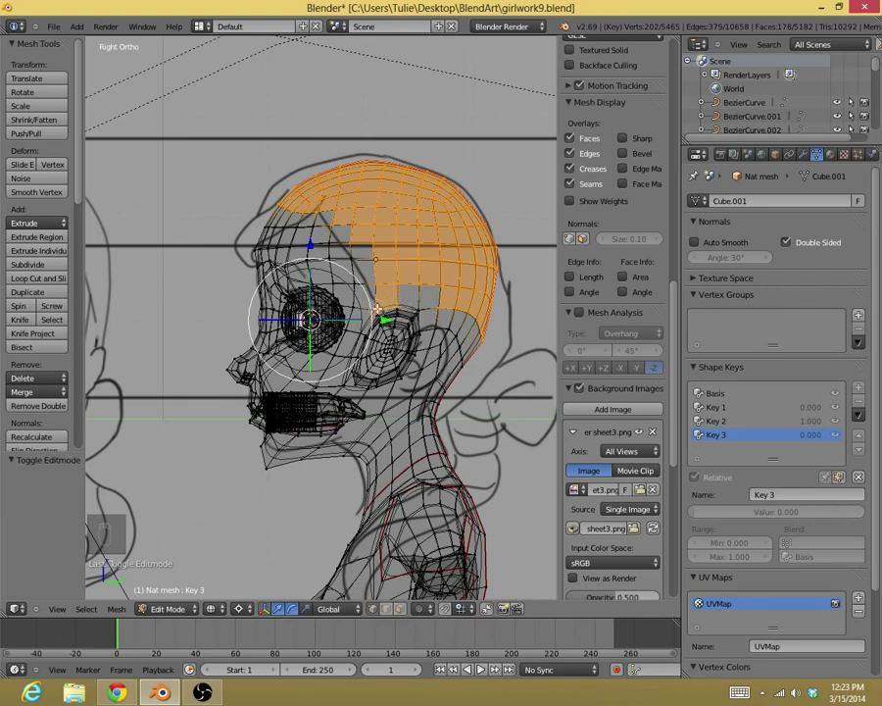
left_click(444, 326, "shift")
left_click(453, 335, "shift")
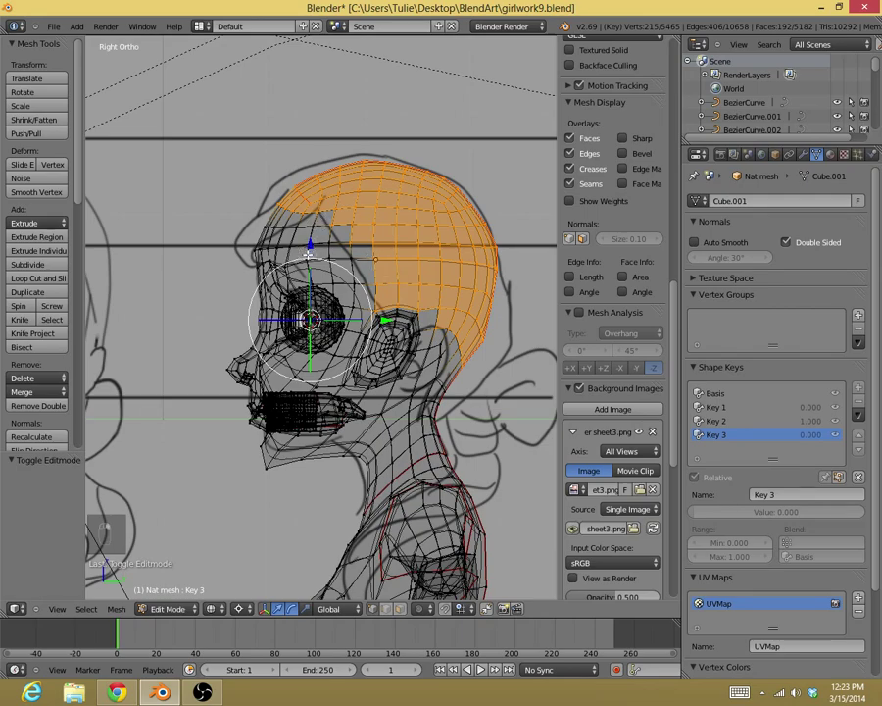
Add the missing temple vertices in front of and above the ear to the scalp selection in solid shading.
key("z")
mouse_move(310, 247)
middle_mouse_down()
mouse_move(407, 272)
mouse_move(476, 269)
mouse_move(451, 266)
middle_mouse_up()
middle_click_drag(393, 237, 280, 242)
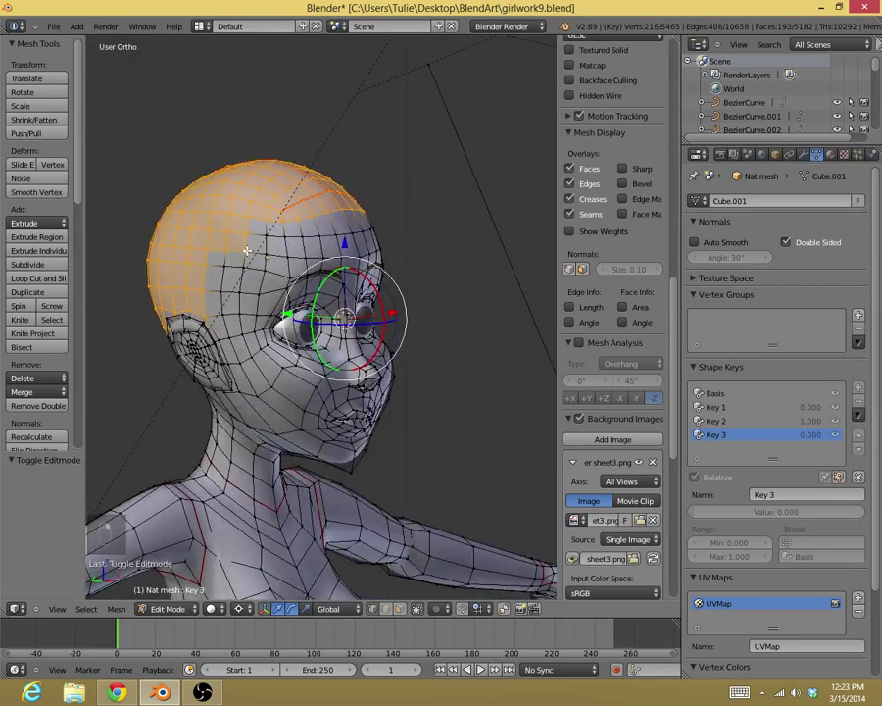
right_click(227, 268, "shift")
right_click(224, 302, "shift")
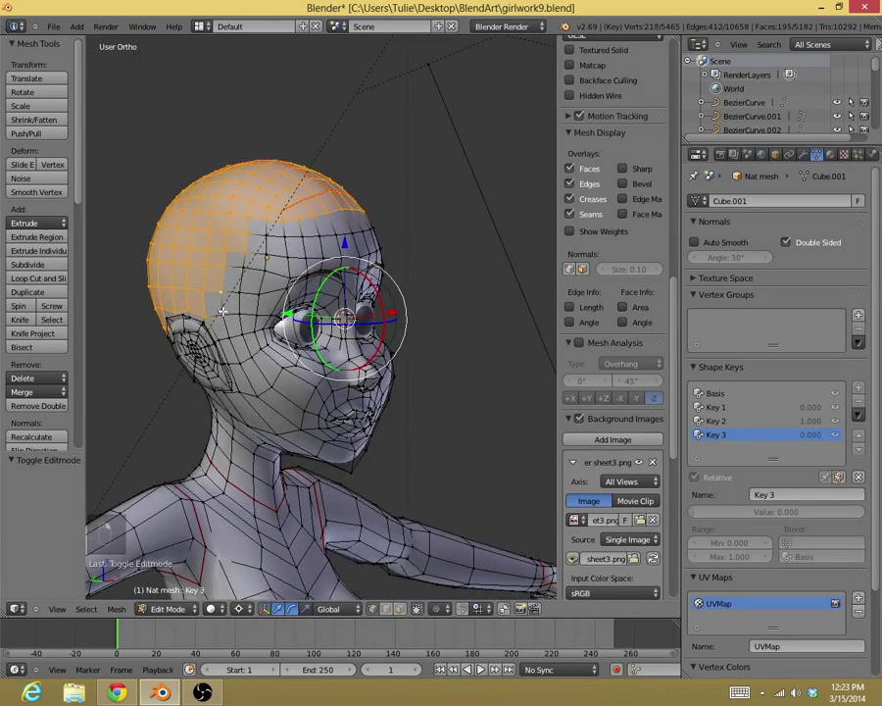
right_click(236, 314, "shift")
right_click(238, 315, "shift")
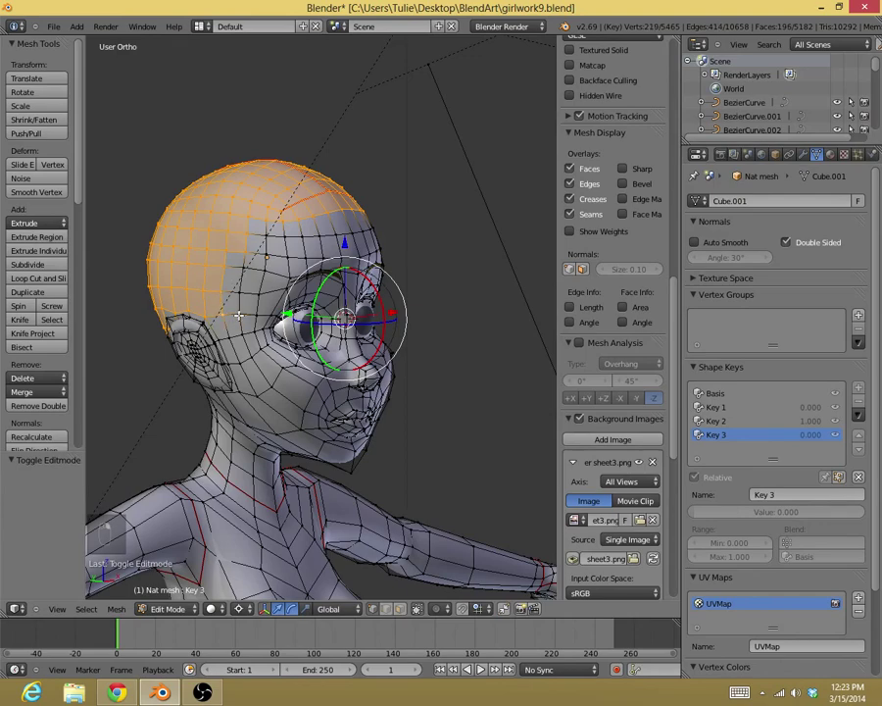
Even out the scalp selection along the hairline on both sides of the head so the temple edges match.
middle_click_drag(239, 314, 430, 317)
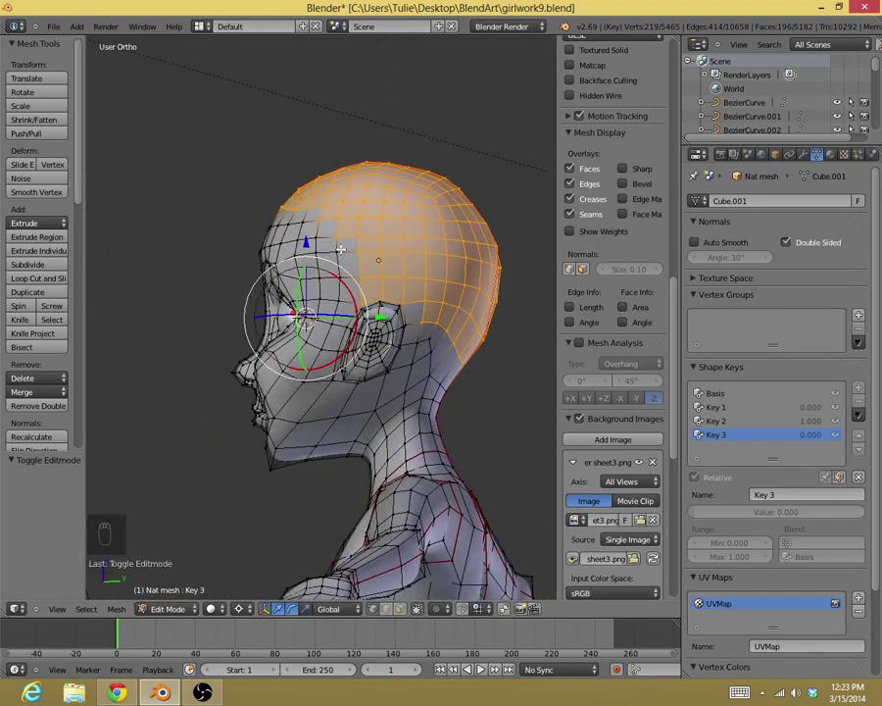
middle_click_drag(339, 280, 193, 277)
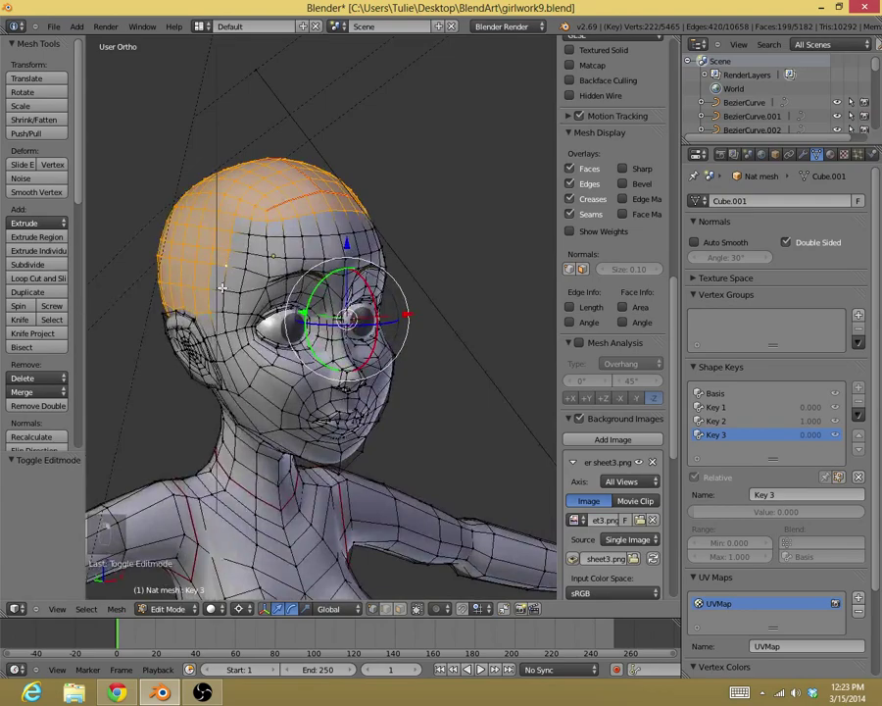
middle_click_drag(219, 311, 390, 289)
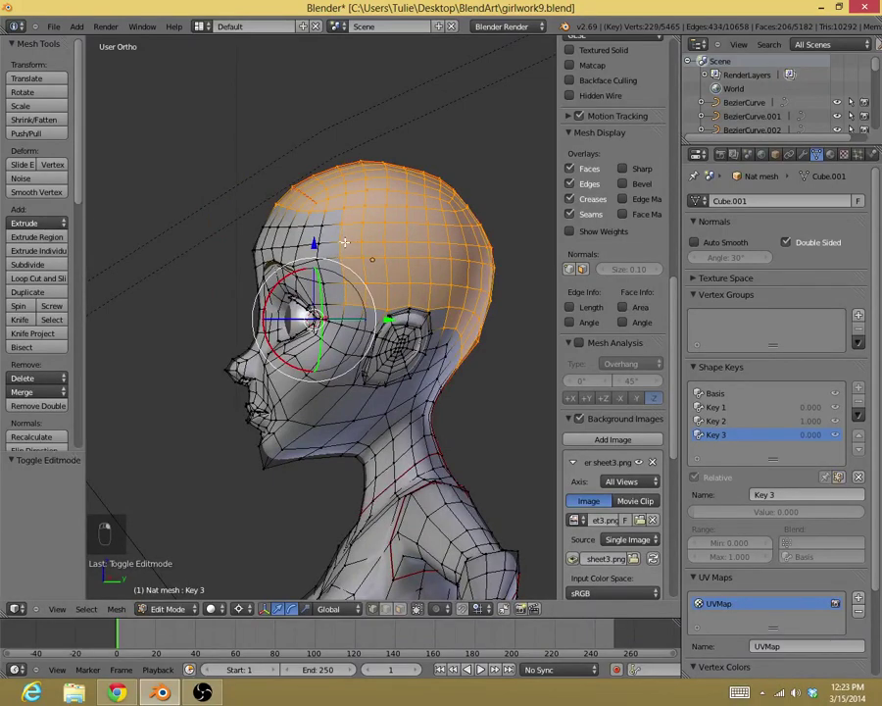
middle_click_drag(345, 257, 429, 248)
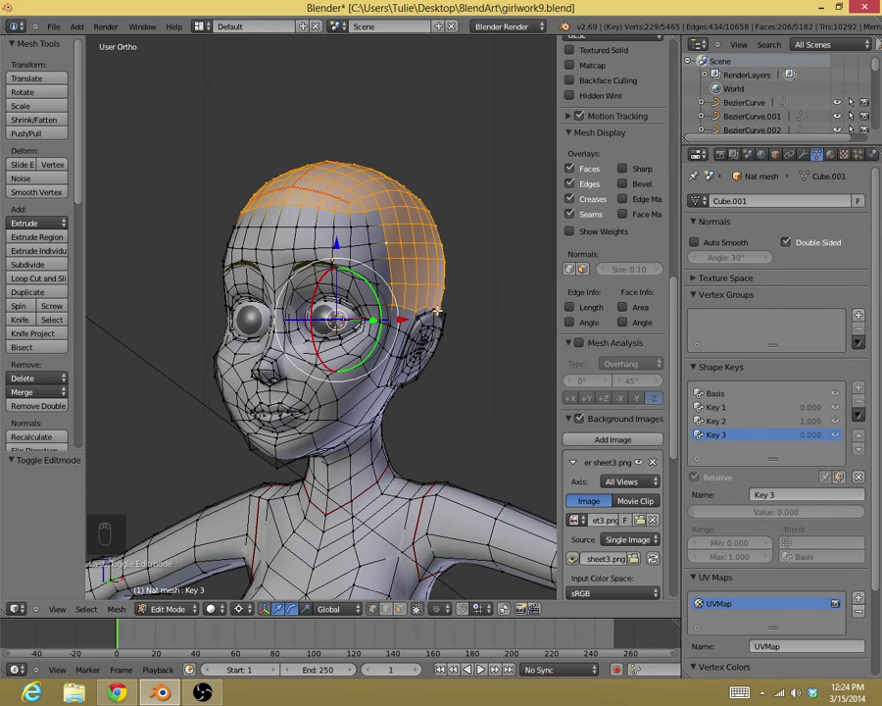
Duplicate the selected scalp faces in place and separate the copy into its own mesh object.
key("shift+d")
right_click(487, 247)
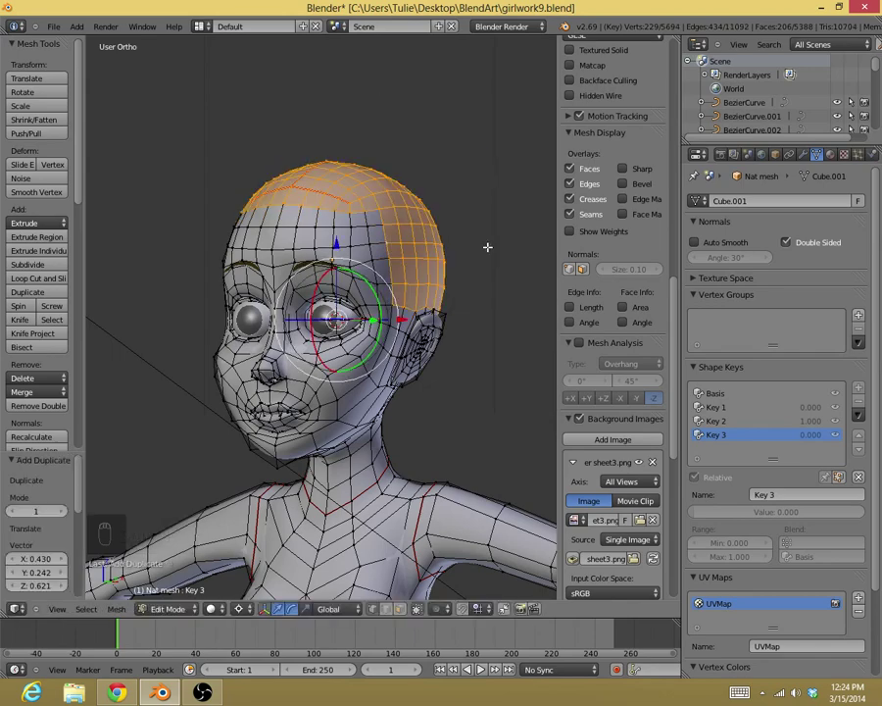
scroll(488, 247, "up", 3)
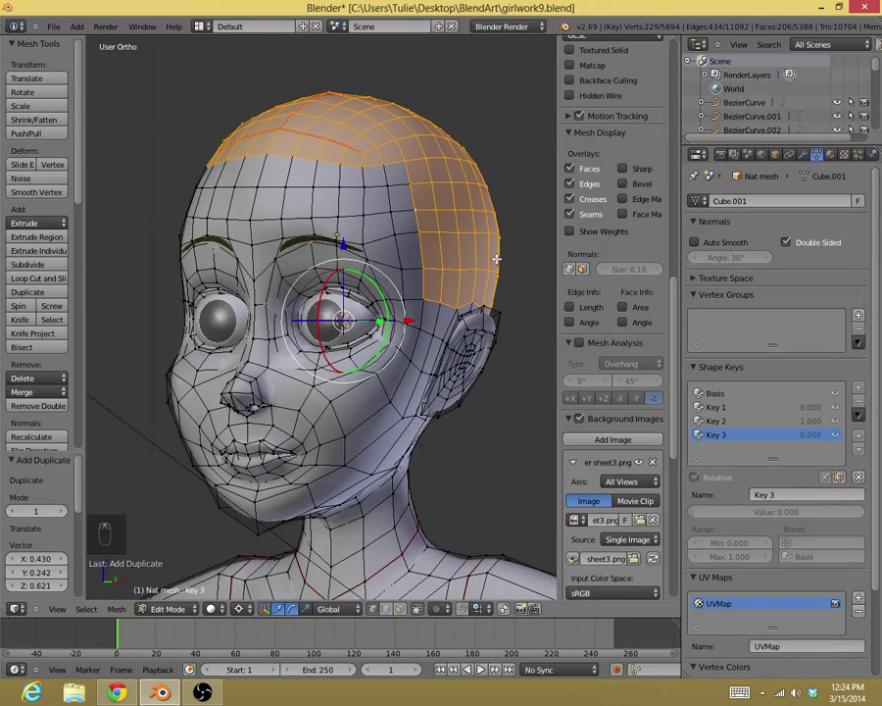
middle_click_drag(497, 256, 457, 258)
key("p")
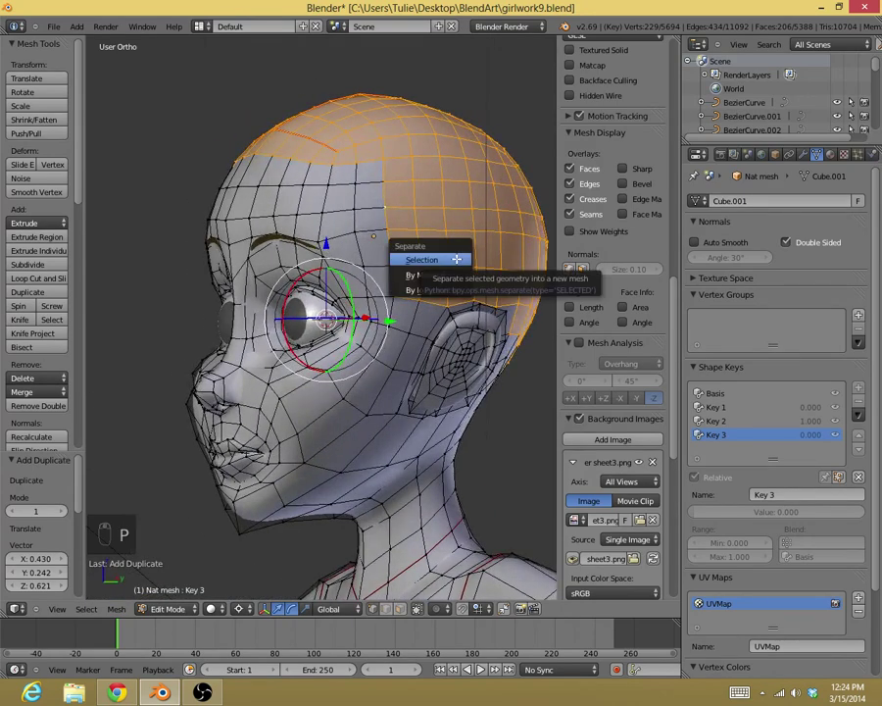
left_click(457, 259)
scroll(457, 259, "down", 2)
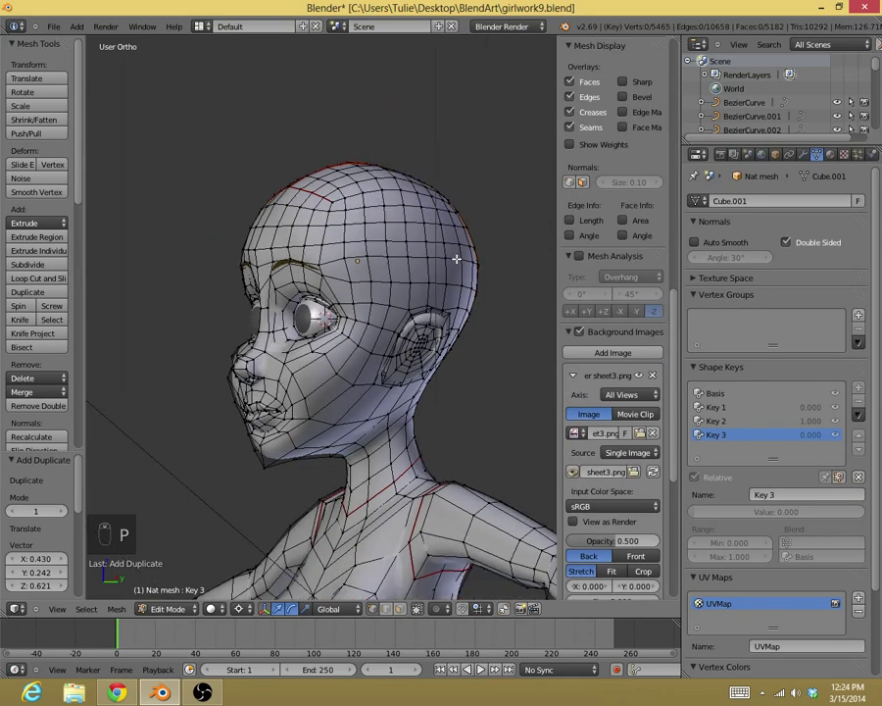
Return to Object Mode, select the separated scalp cap, and check its outline around the head.
key("Tab")
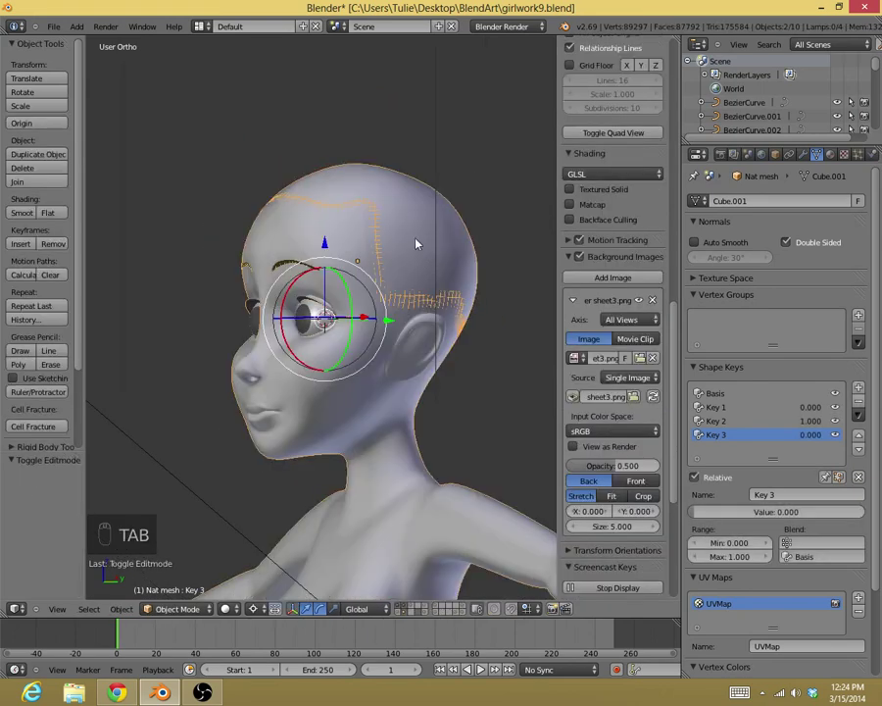
right_click(343, 234)
right_click(342, 230)
right_click(412, 229)
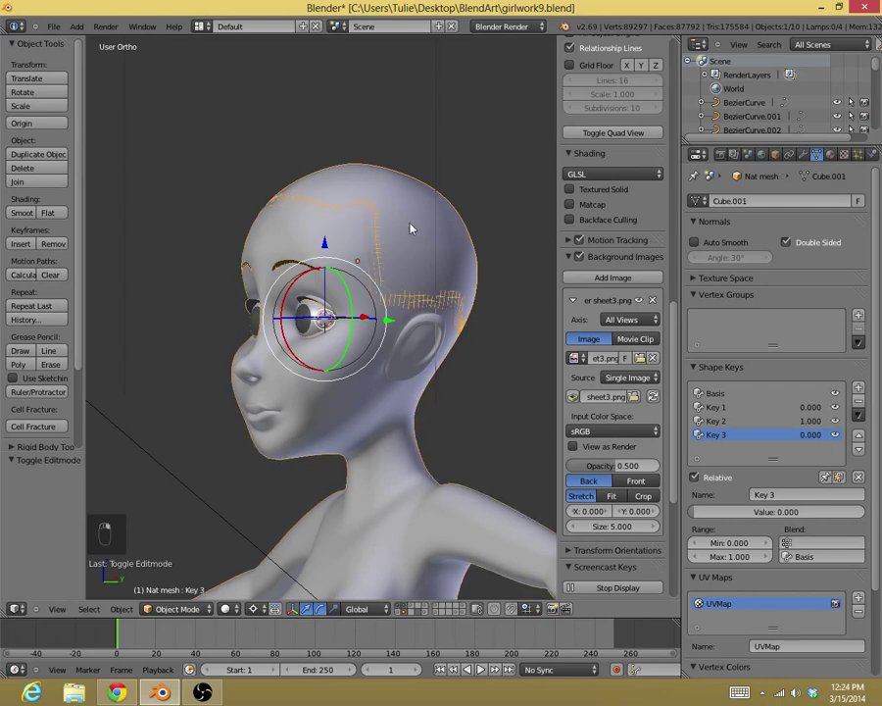
right_click(355, 233)
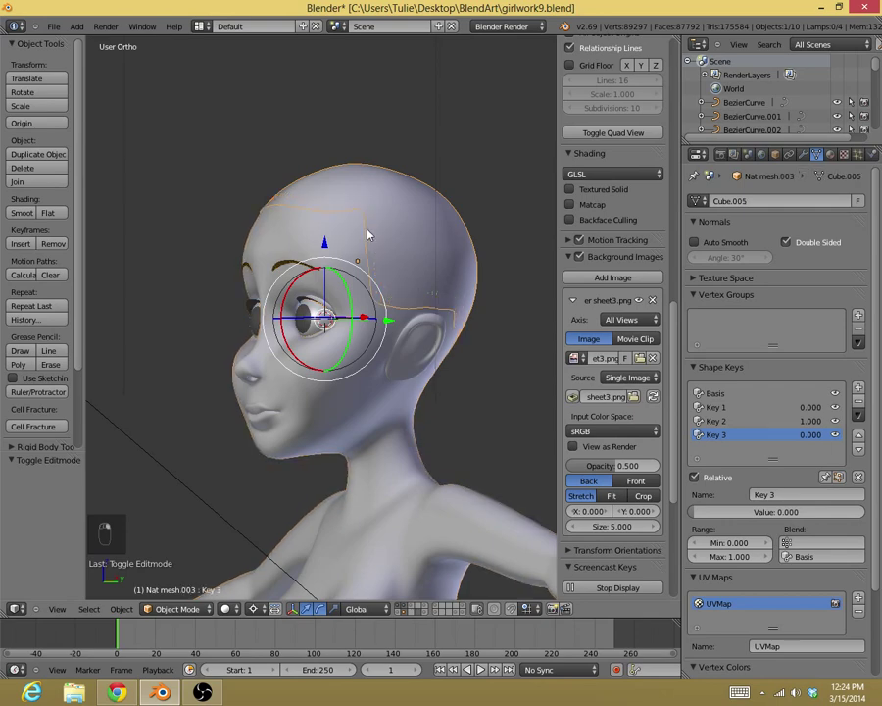
middle_click_drag(367, 236, 213, 207)
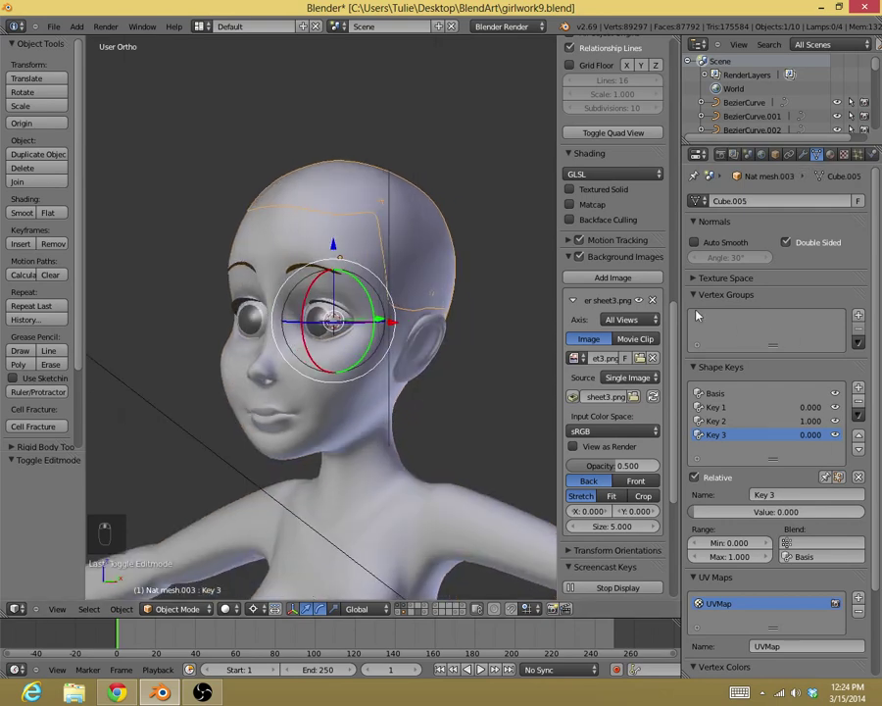
middle_click_drag(251, 279, 513, 274)
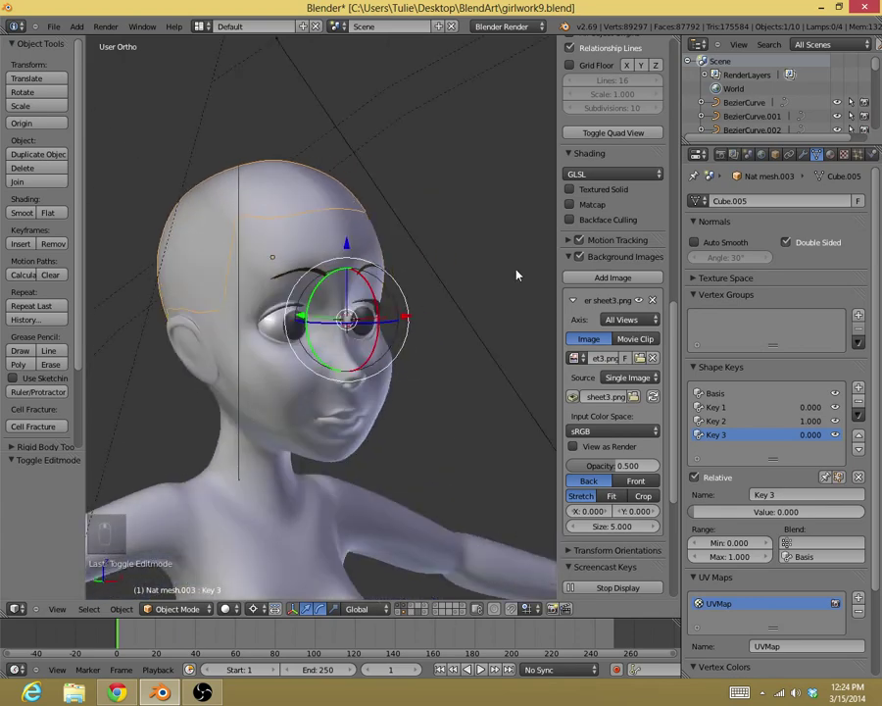
Add a particle system to the scalp cap, set its type to Hair, and inspect the strands around the head.
left_click(857, 155)
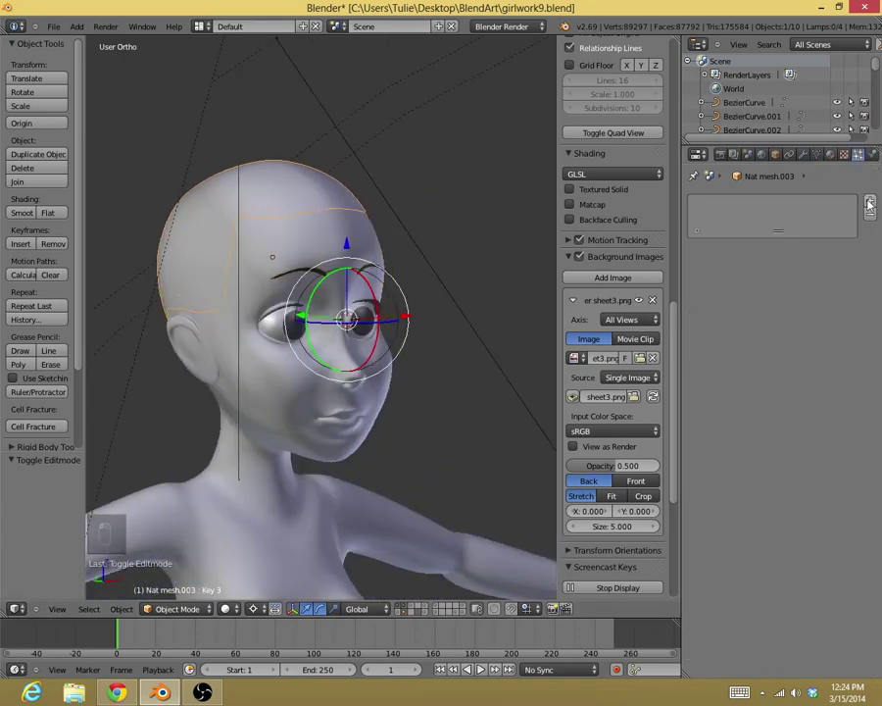
left_click(869, 204)
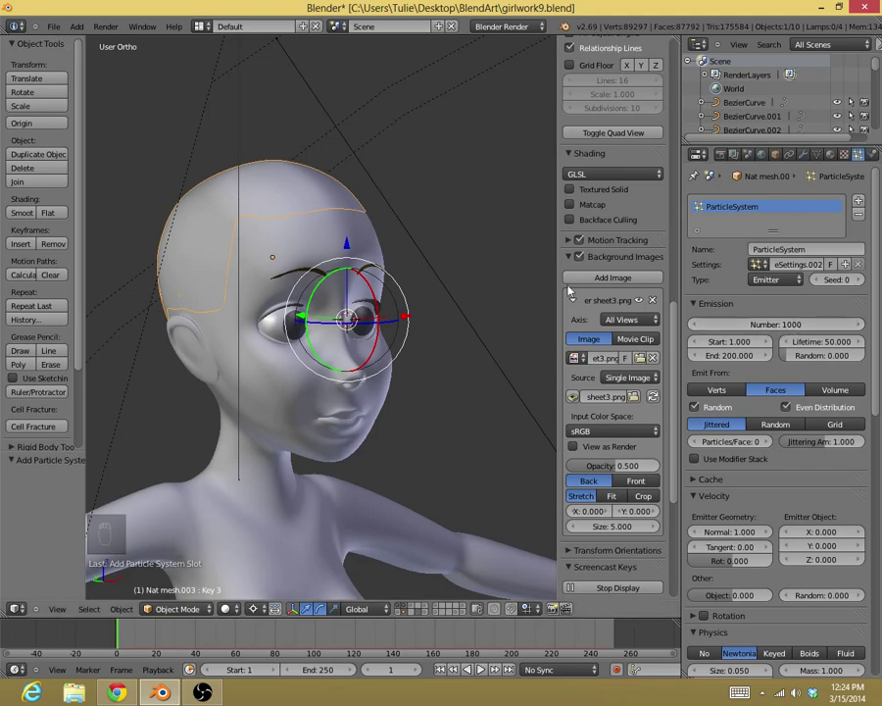
left_click(768, 280)
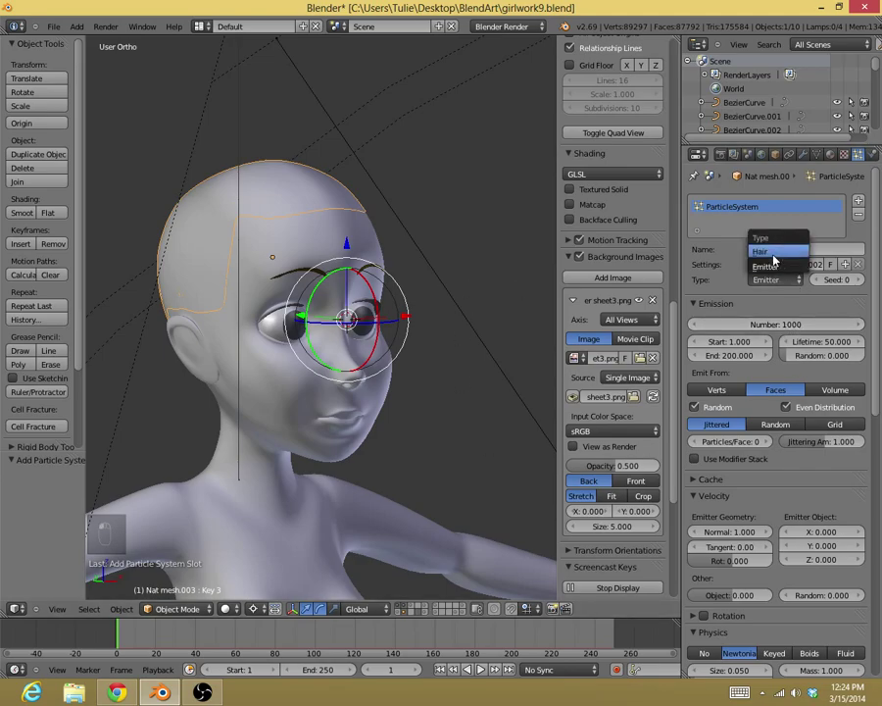
left_click(773, 257)
scroll(461, 269, "down", 4)
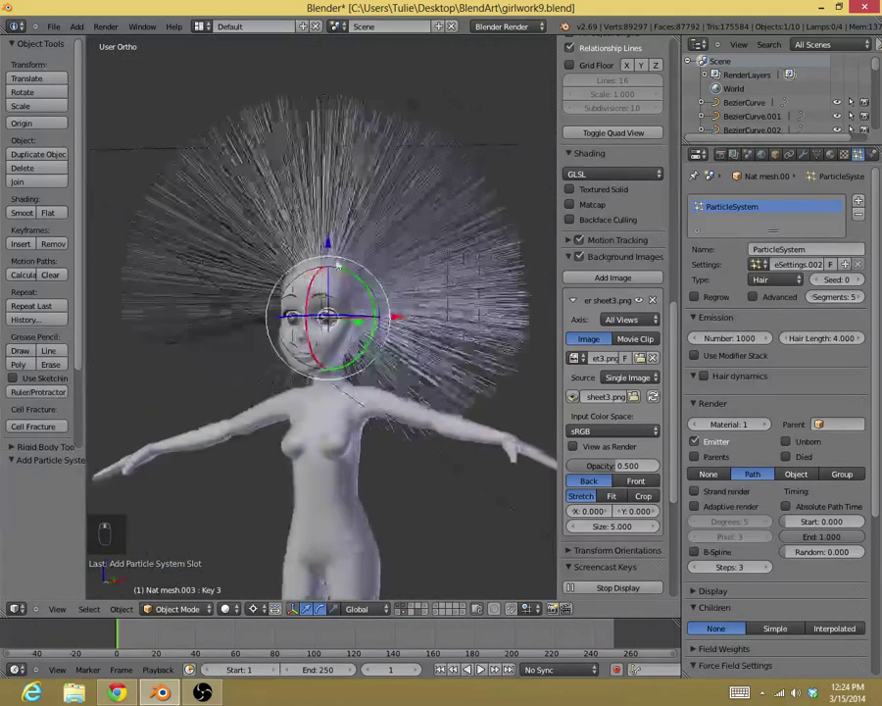
middle_click_drag(460, 279, 412, 286)
scroll(358, 286, "up", 4)
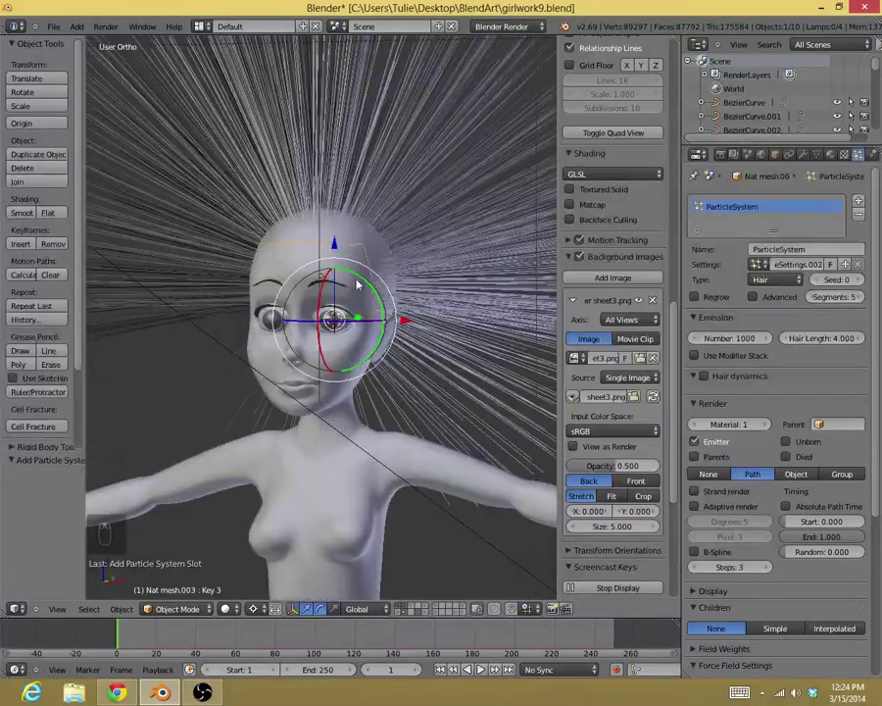
middle_click_drag(357, 284, 226, 186)
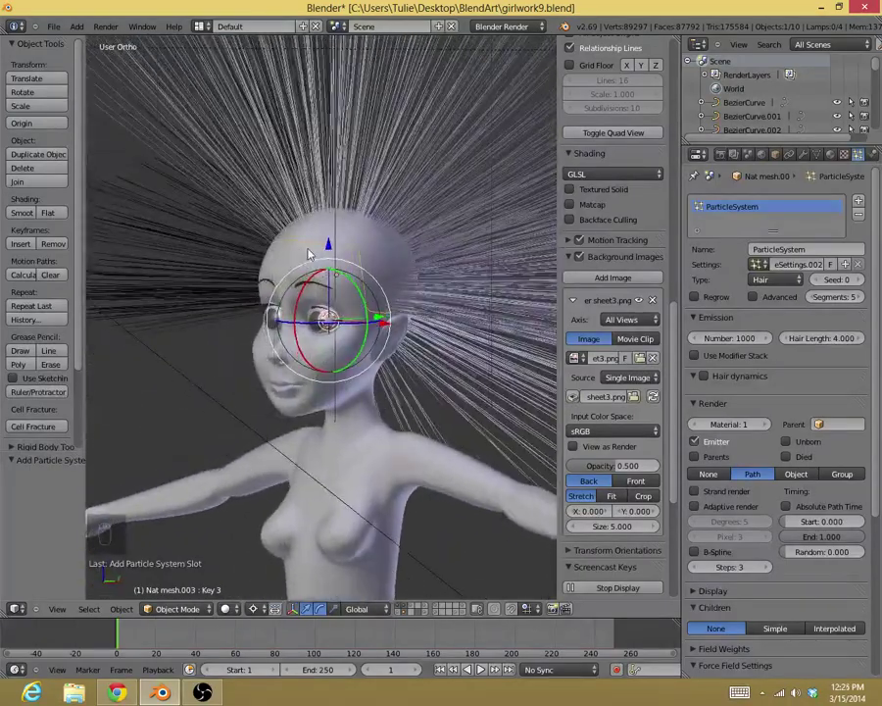
Select the body mesh and view its physics and particle settings.
right_click(363, 436)
left_click(872, 157)
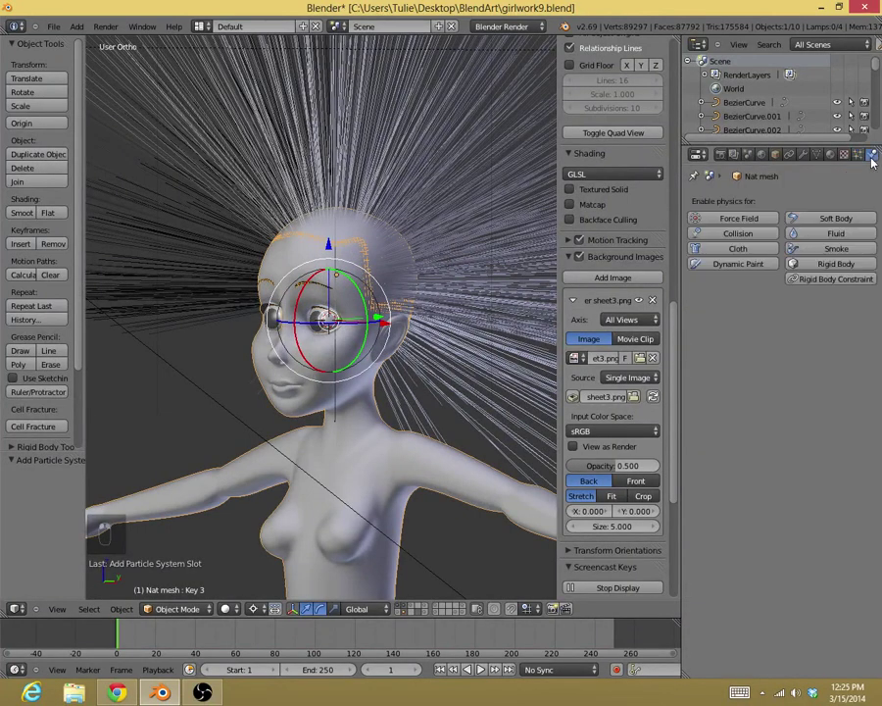
left_click(857, 154)
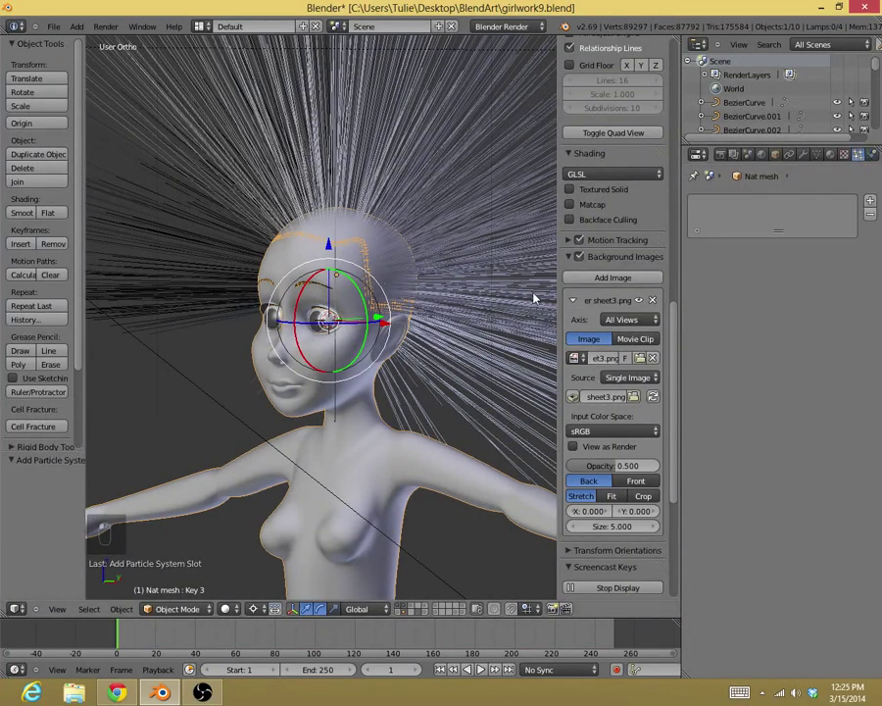
Select the scalp cap and set its hair particle system to an emission number of 0 and 9 segments.
middle_click_drag(534, 295, 216, 284)
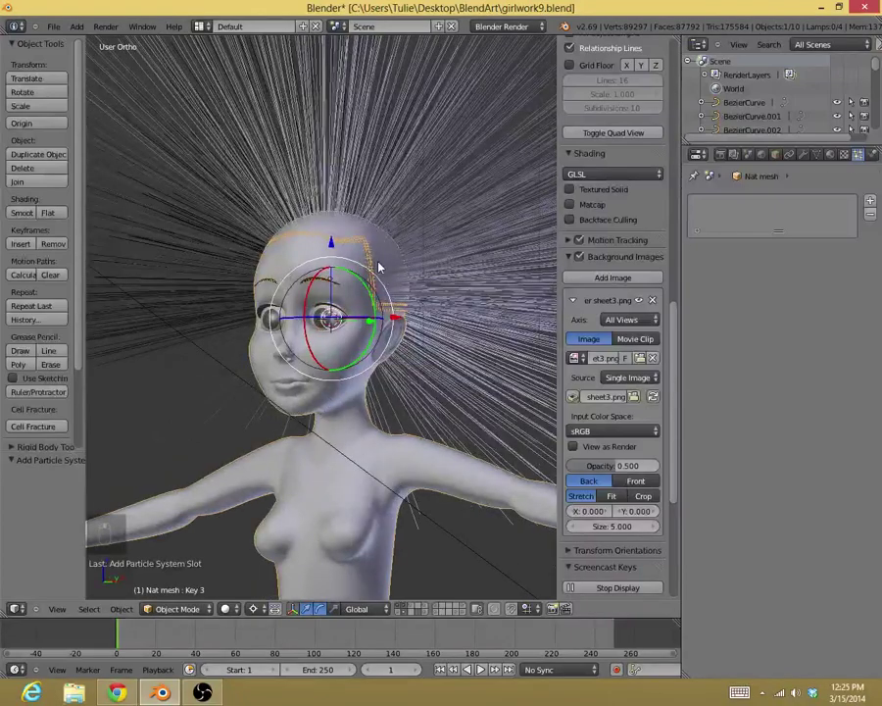
right_click(329, 240)
scroll(333, 233, "down", 3)
middle_click_drag(335, 235, 461, 241)
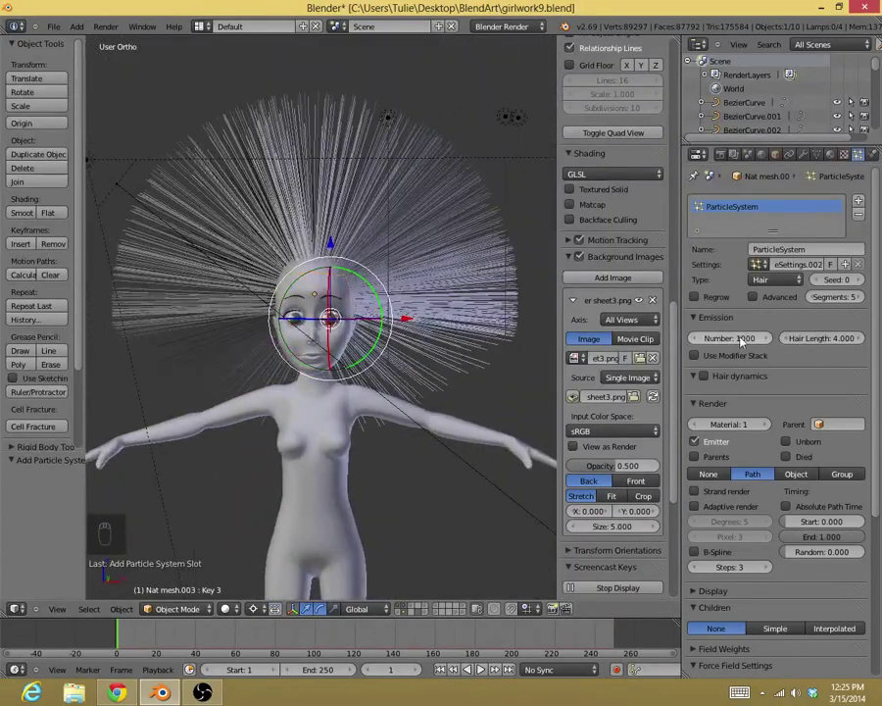
left_click_drag(753, 339, 623, 339)
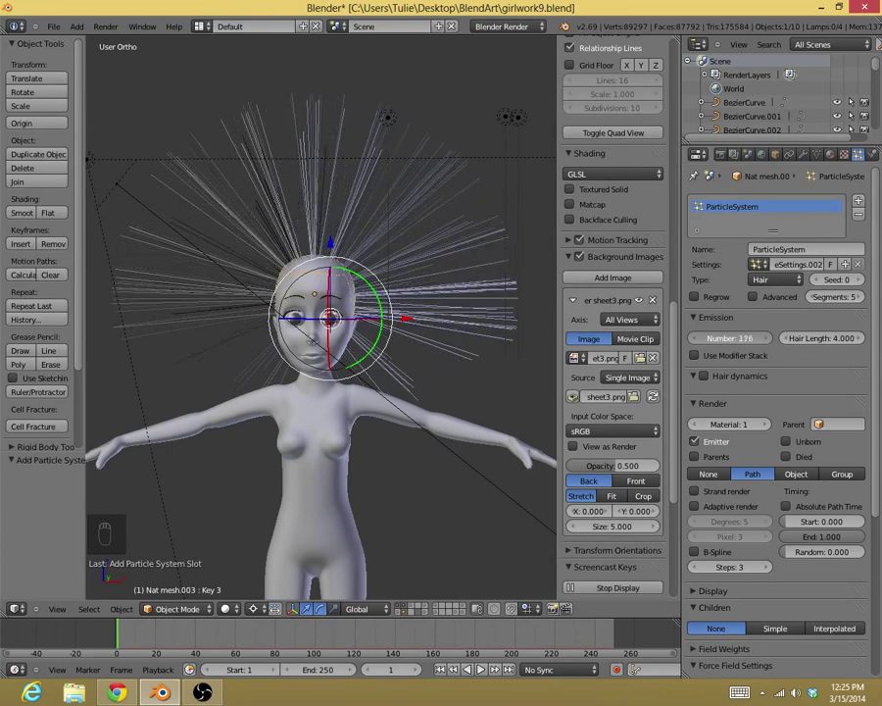
left_click(859, 297)
left_click(859, 297)
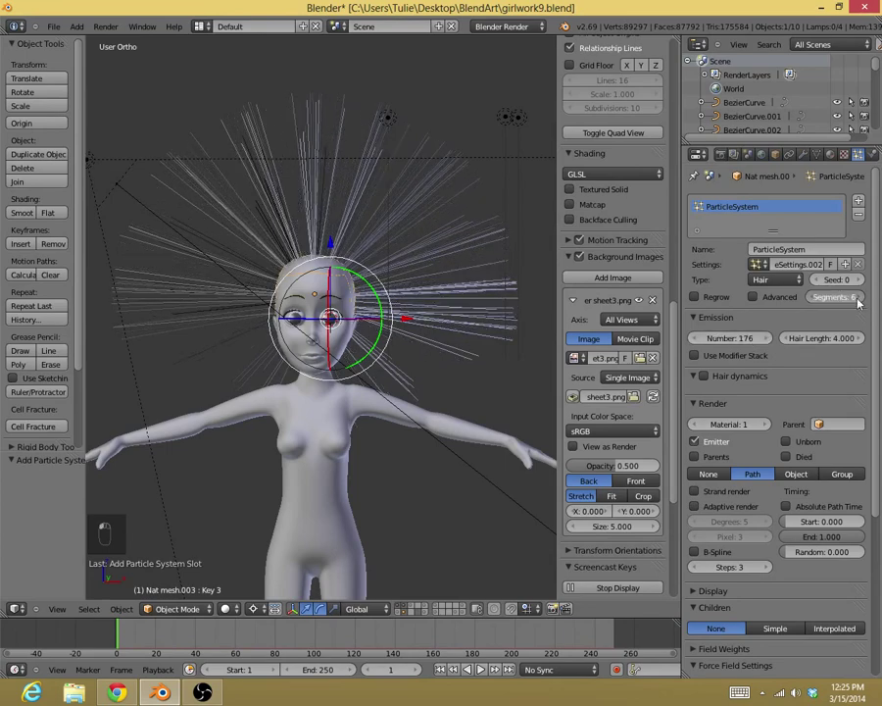
left_click_drag(745, 338, 697, 338)
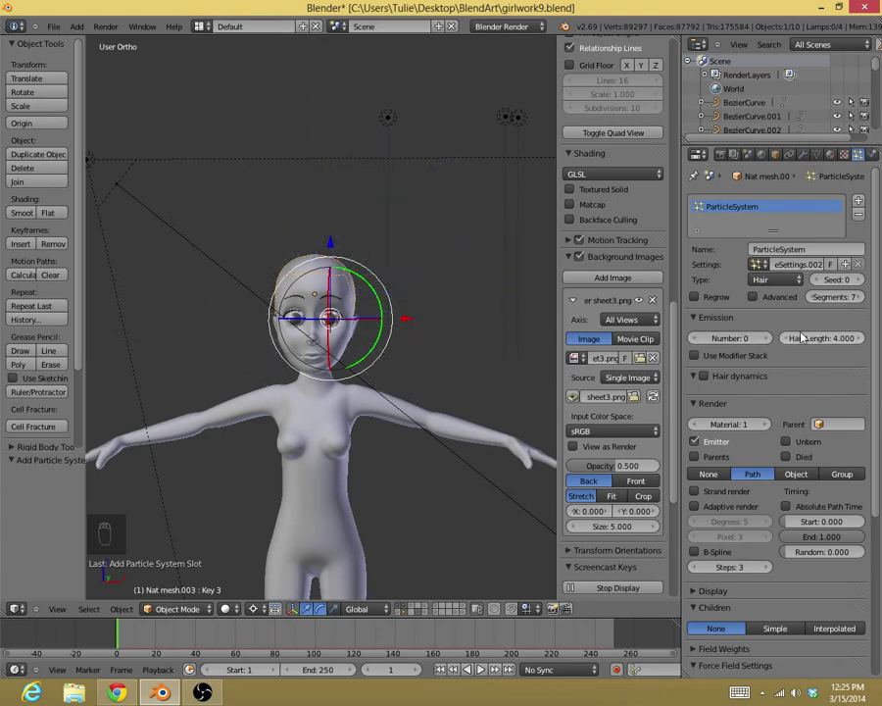
left_click_drag(851, 301, 851, 301)
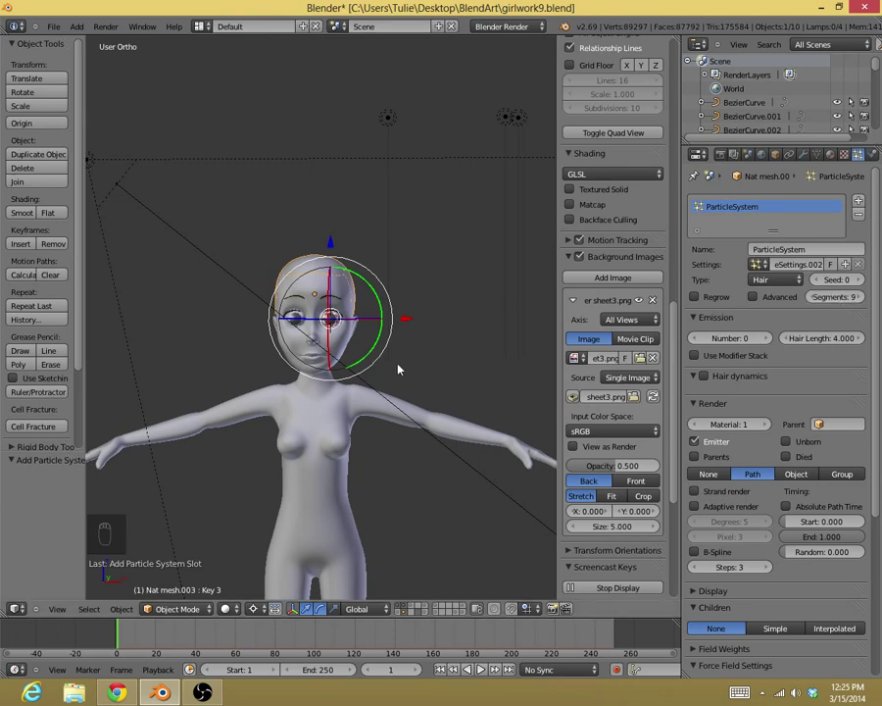
Switch the scalp cap to Particle Edit mode and add a single hair strand at the front of the scalp with the Add brush.
left_click(179, 609)
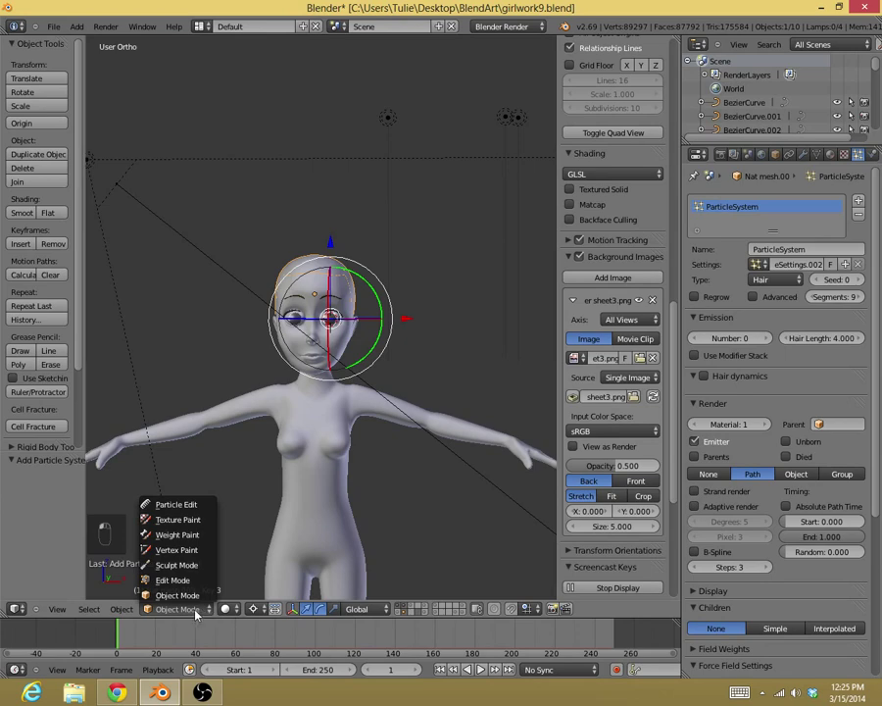
left_click(197, 506)
scroll(377, 351, "up", 2)
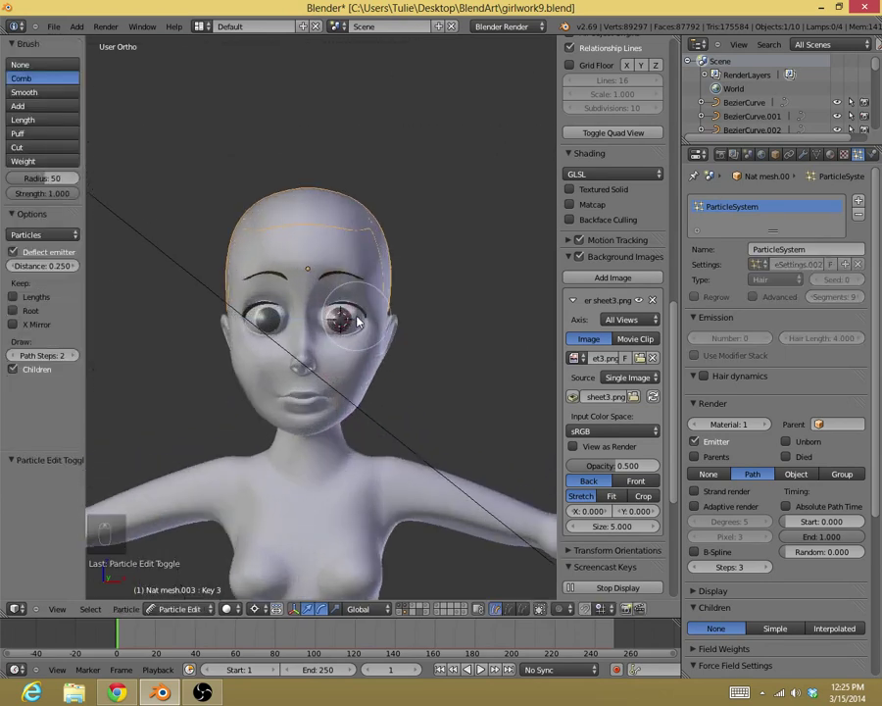
left_click(26, 106)
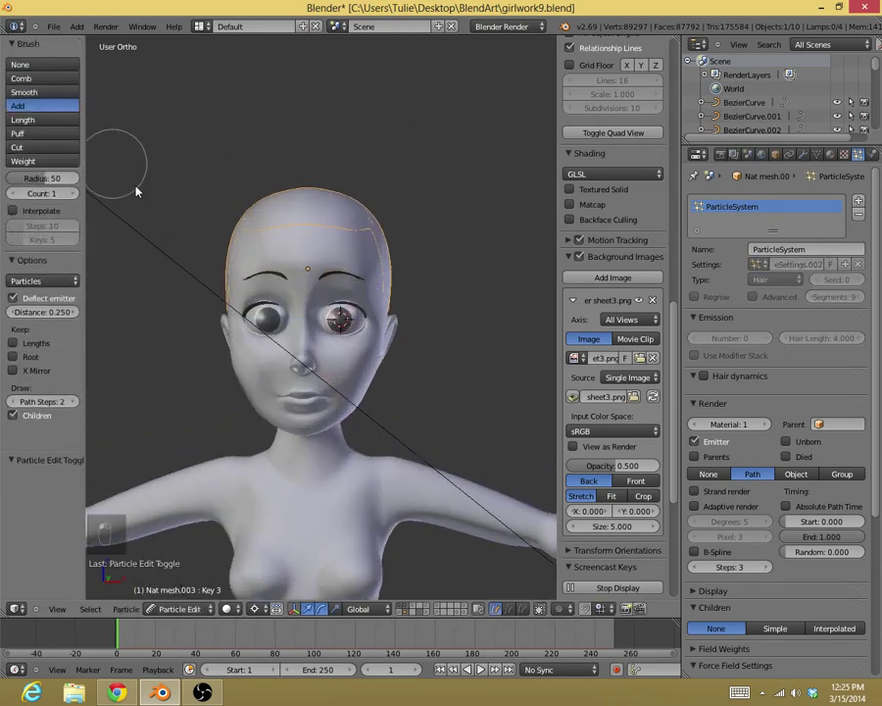
left_click(314, 220)
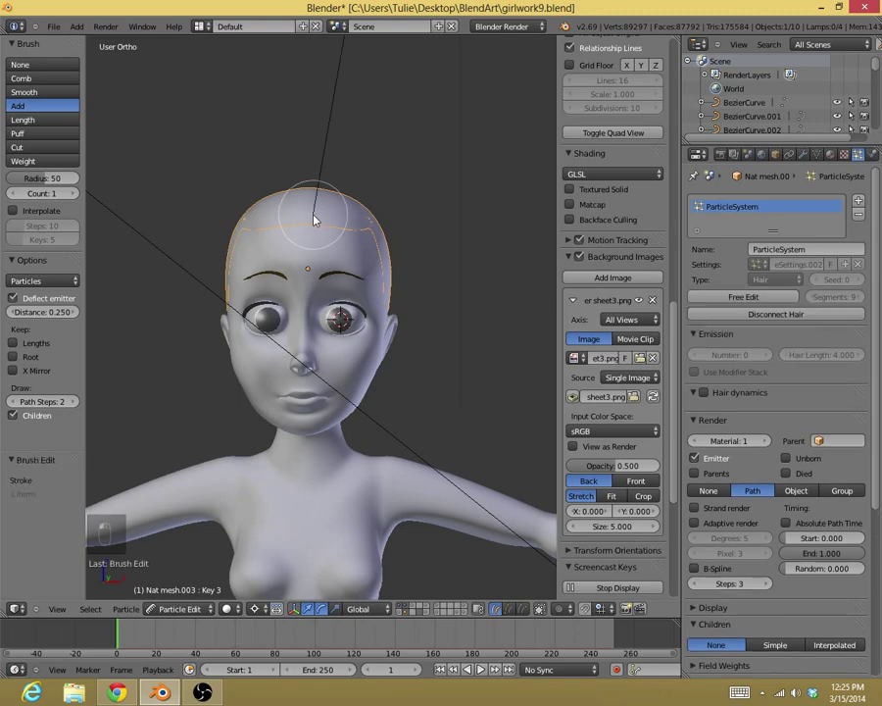
Show the transform manipulator and select the control points of the new strand out to its tip.
middle_click_drag(294, 230, 247, 281)
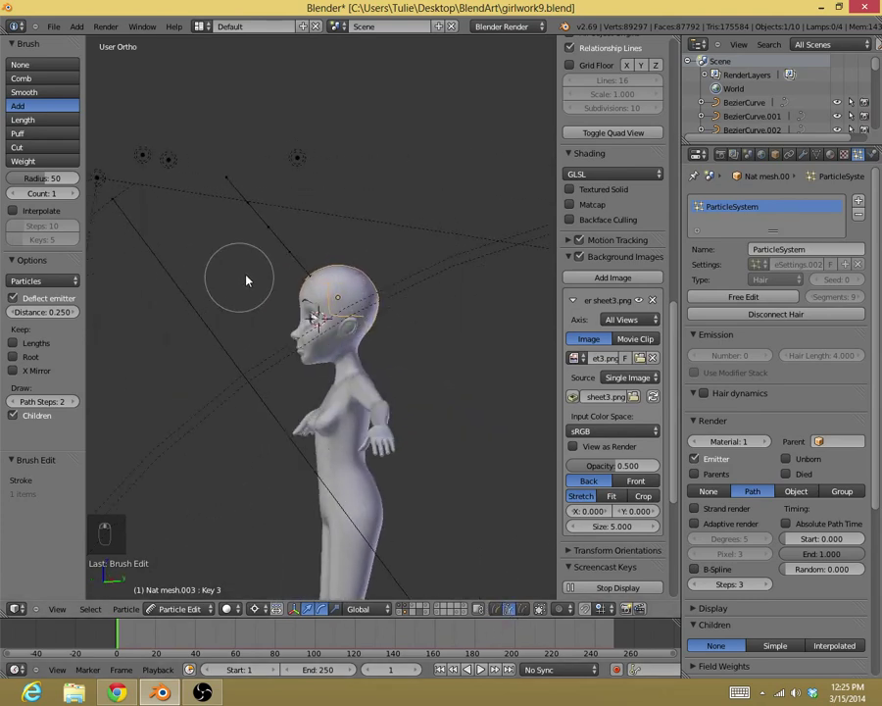
key("ctrl+space")
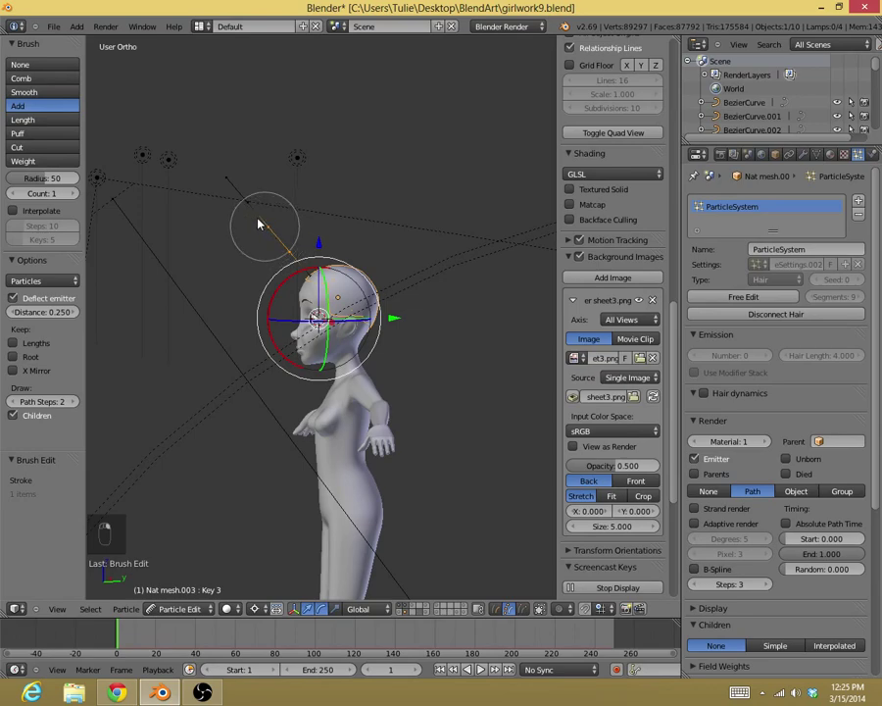
right_click(228, 181, "shift")
mouse_move(160, 303)
middle_mouse_down()
mouse_move(247, 305)
mouse_move(236, 311)
mouse_move(304, 328)
mouse_move(417, 332)
middle_mouse_up()
scroll(236, 311, "up", 4)
Comb the strand's outer part down in front of the face and lower its bend toward the forehead with the Comb brush.
left_click(38, 77)
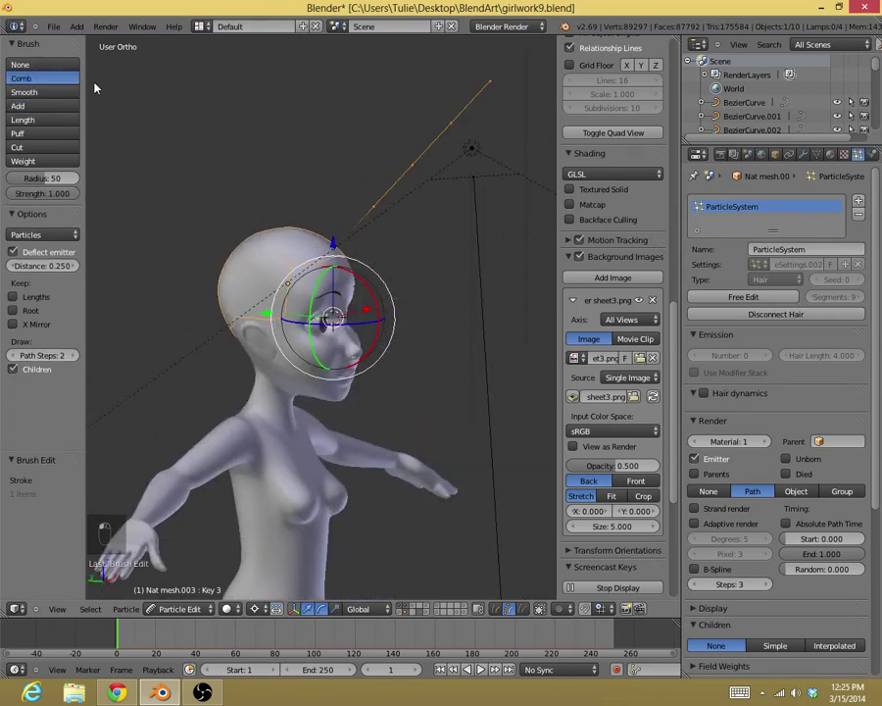
mouse_move(465, 82)
left_mouse_down()
mouse_move(480, 208)
mouse_move(451, 351)
left_mouse_up()
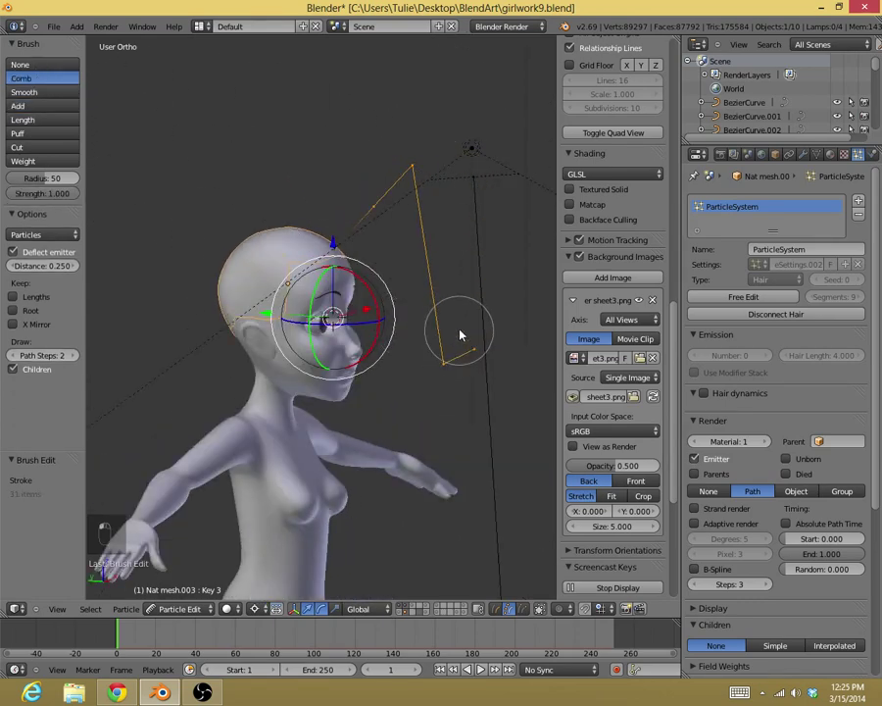
mouse_move(400, 178)
left_mouse_down()
mouse_move(400, 278)
mouse_move(417, 191)
mouse_move(394, 154)
mouse_move(384, 240)
mouse_move(376, 230)
left_mouse_up()
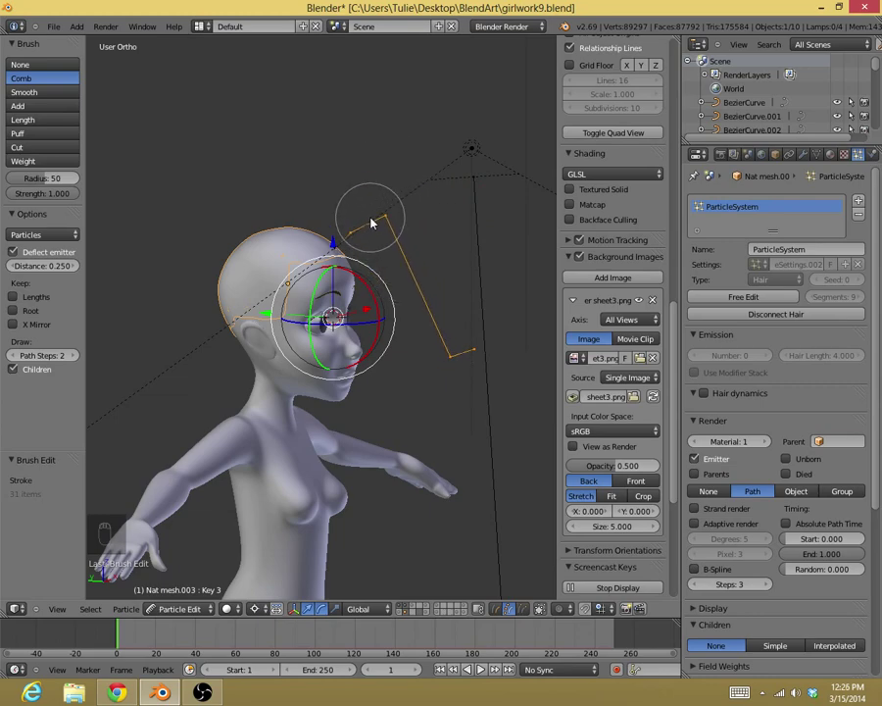
middle_click_drag(372, 220, 228, 258)
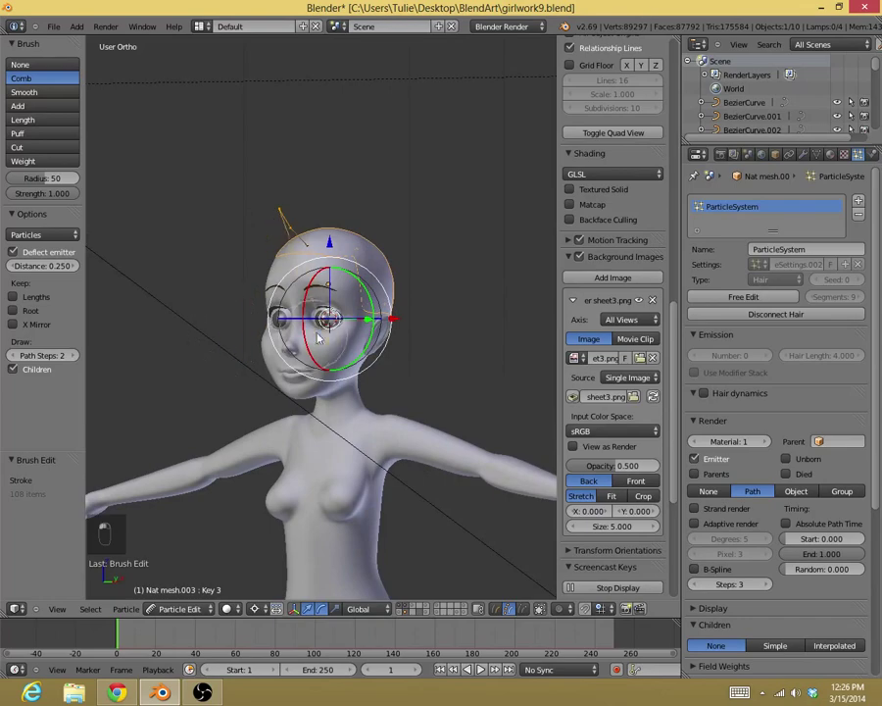
mouse_move(260, 220)
middle_mouse_down()
mouse_move(314, 319)
mouse_move(240, 350)
middle_mouse_up()
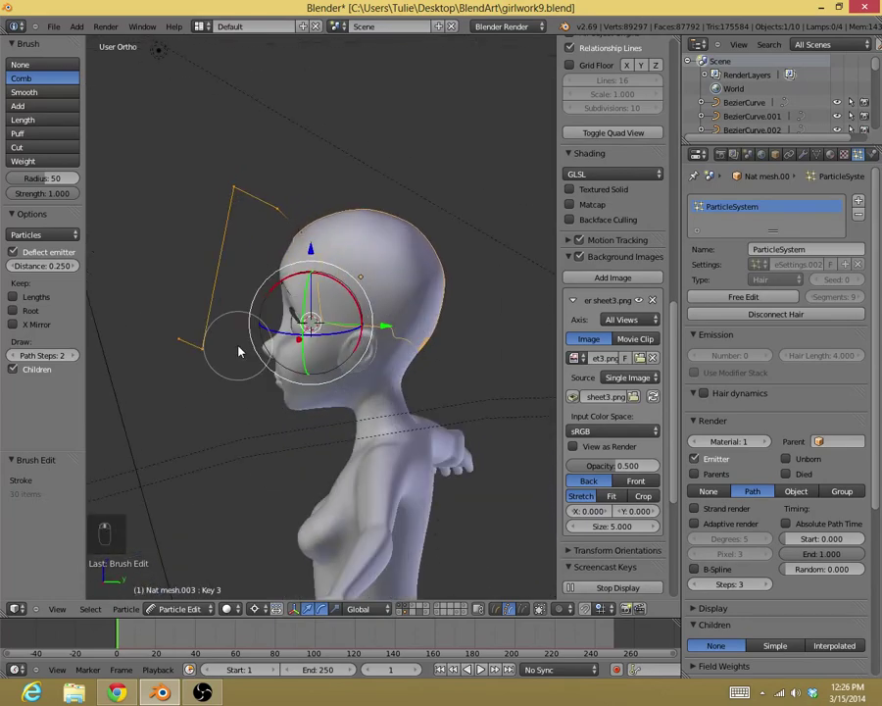
Comb the strand back toward the ear and shift its selected points about 0.184 along Y, closer to the head.
mouse_move(236, 199)
left_mouse_down()
mouse_move(239, 235)
mouse_move(254, 250)
left_mouse_up()
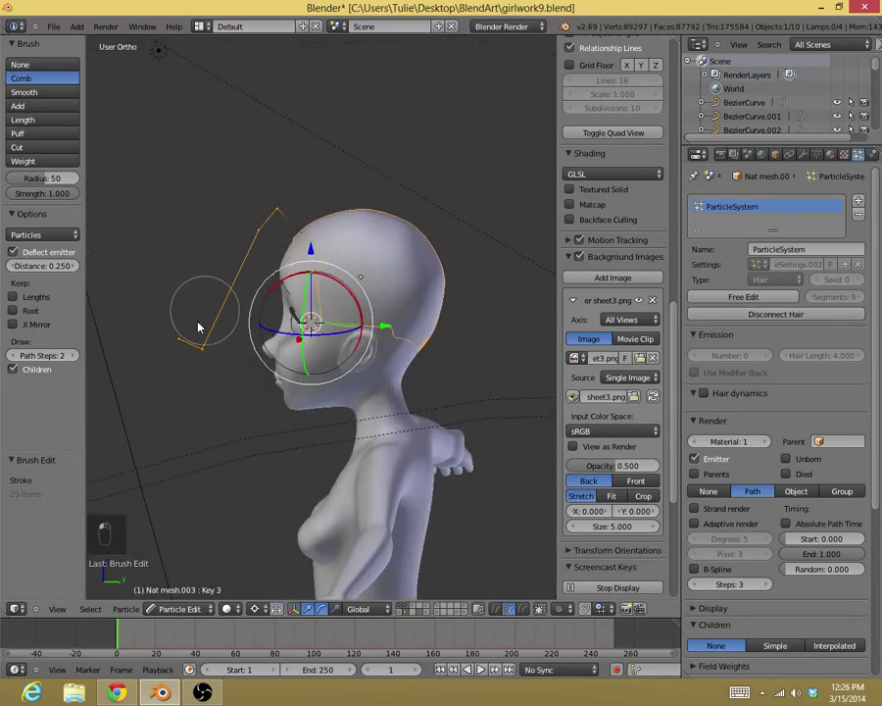
mouse_move(203, 359)
left_mouse_down()
mouse_move(252, 358)
mouse_move(304, 324)
mouse_move(312, 334)
left_mouse_up()
mouse_move(311, 333)
middle_mouse_down()
mouse_move(445, 301)
mouse_move(528, 311)
mouse_move(381, 230)
mouse_move(308, 312)
mouse_move(179, 316)
mouse_move(235, 355)
middle_mouse_up()
key("g")
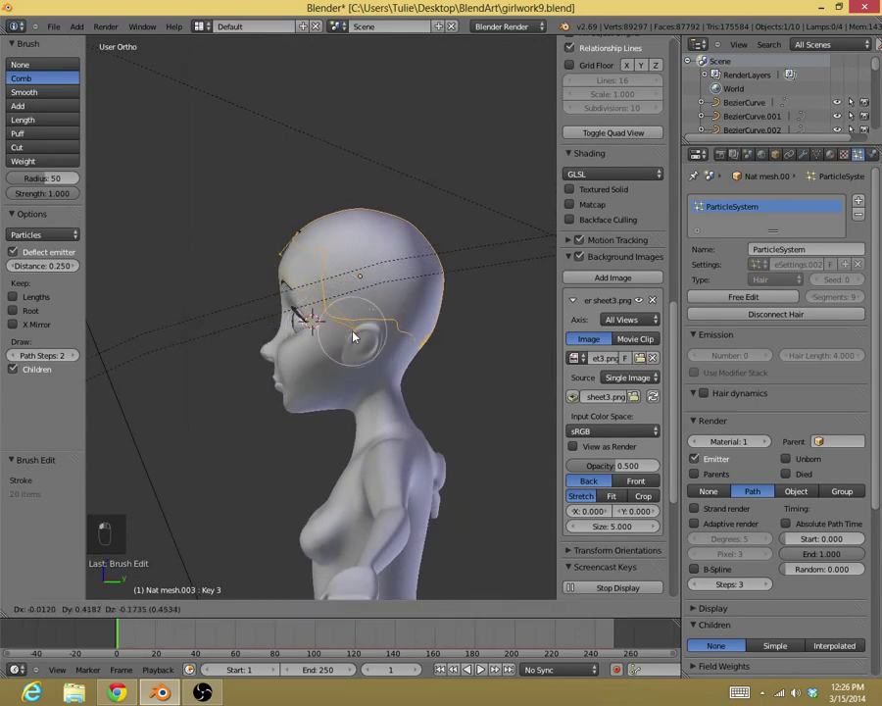
left_click(325, 345)
scroll(324, 346, "up", 2)
mouse_move(325, 346)
middle_mouse_down()
mouse_move(267, 328)
mouse_move(223, 328)
middle_mouse_up()
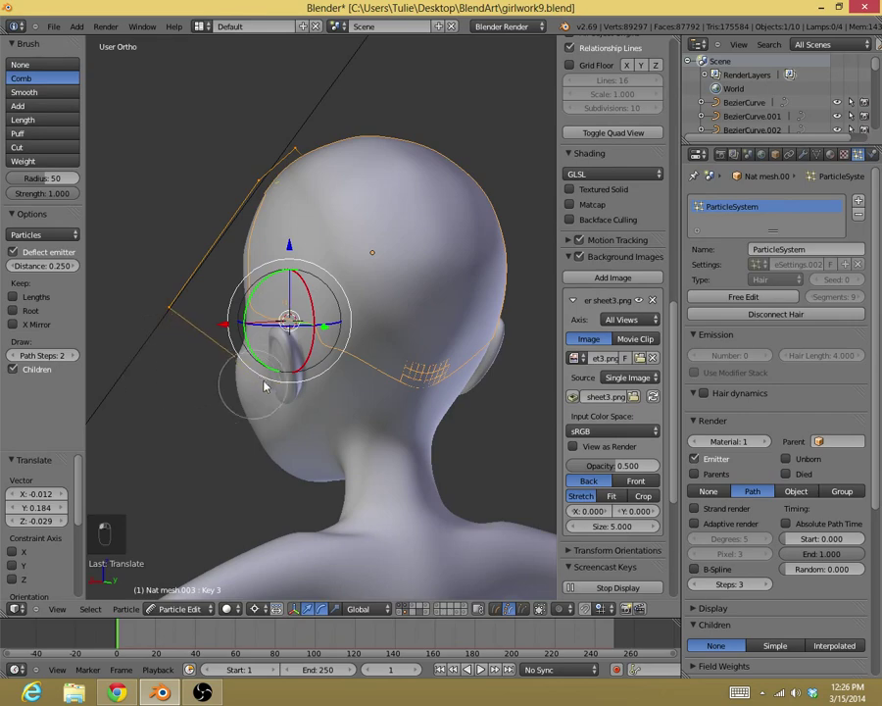
Comb the strand's lower bend closer to the head, then move its points about 0.099 in X, -0.123 in Y and -0.090 in Z.
left_click_drag(259, 376, 211, 343)
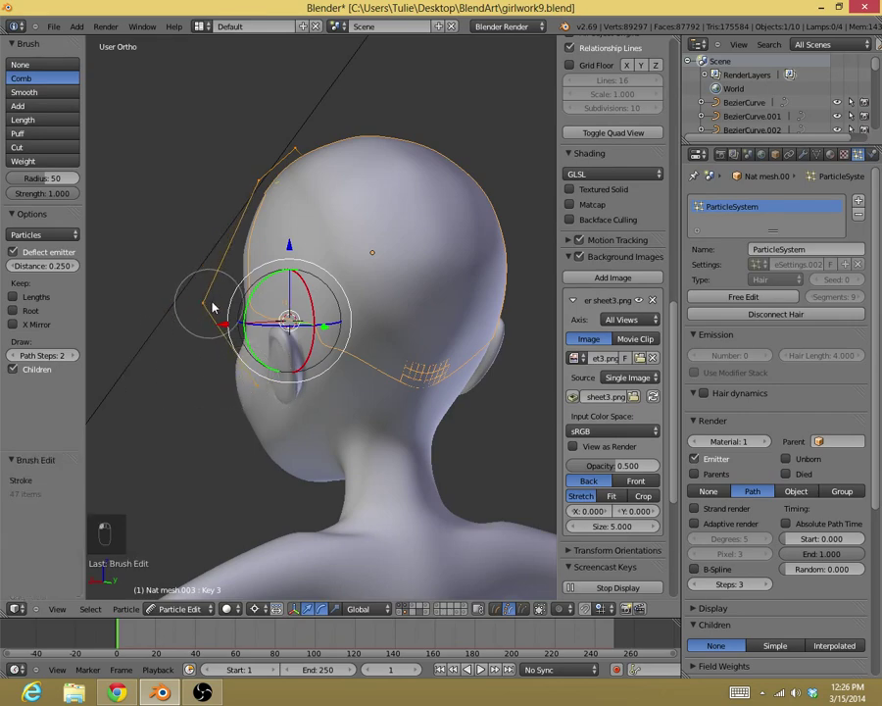
mouse_move(181, 311)
middle_mouse_down()
mouse_move(464, 299)
mouse_move(251, 308)
mouse_move(249, 317)
middle_mouse_up()
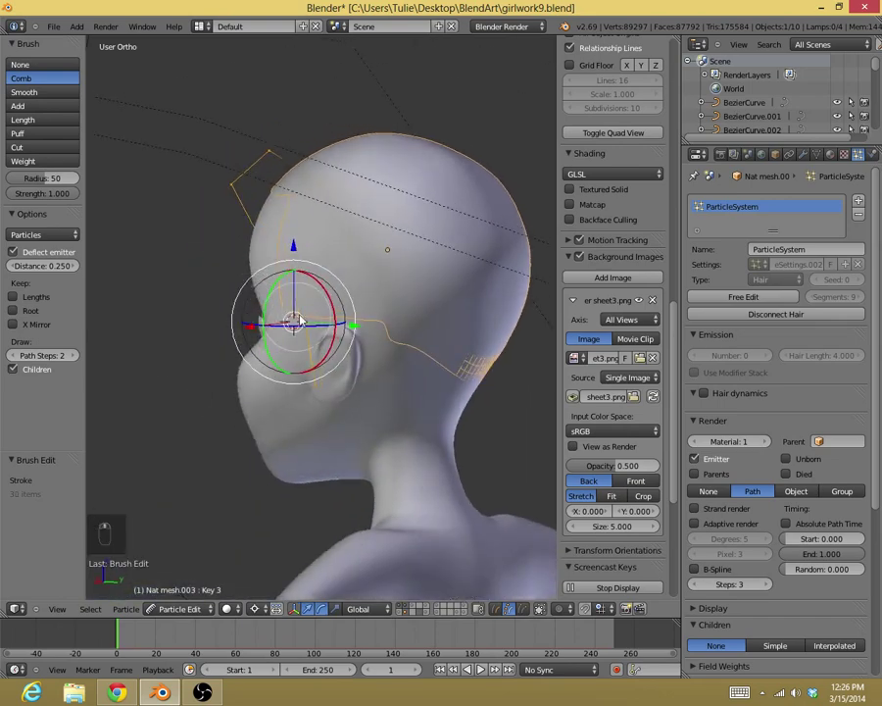
key("g")
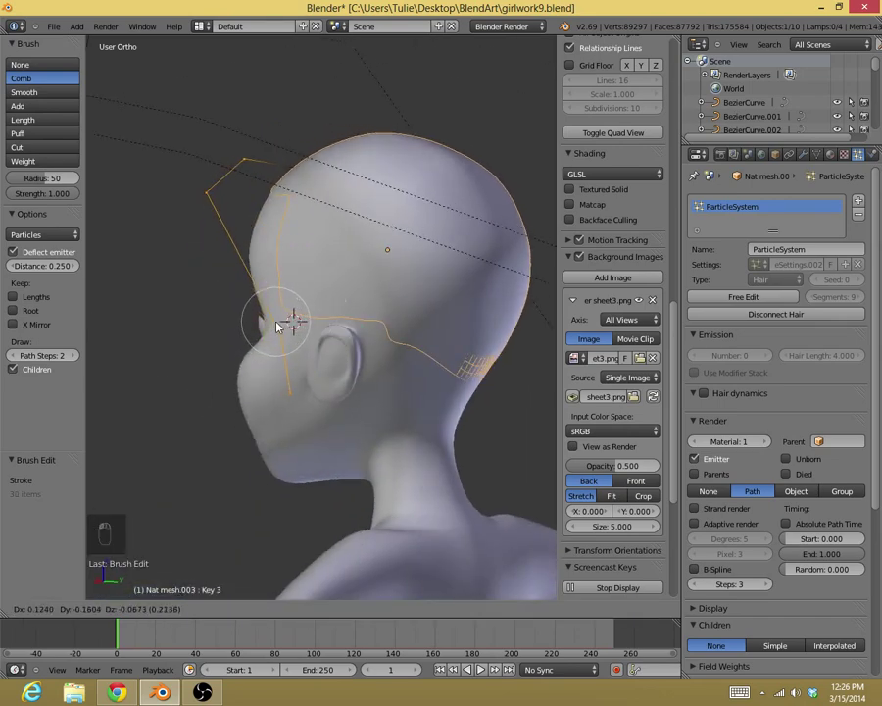
left_click(285, 322)
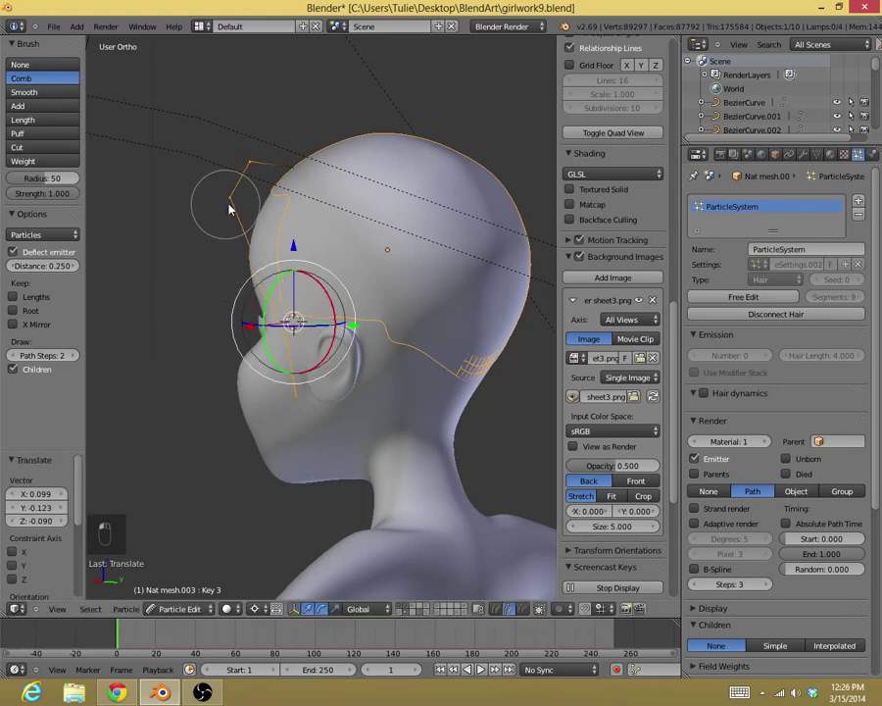
left_click(233, 206)
Move the strand's points about 0.092 along the X axis, outward from the side of the head.
mouse_move(234, 205)
middle_mouse_down()
mouse_move(339, 230)
mouse_move(465, 238)
mouse_move(414, 260)
middle_mouse_up()
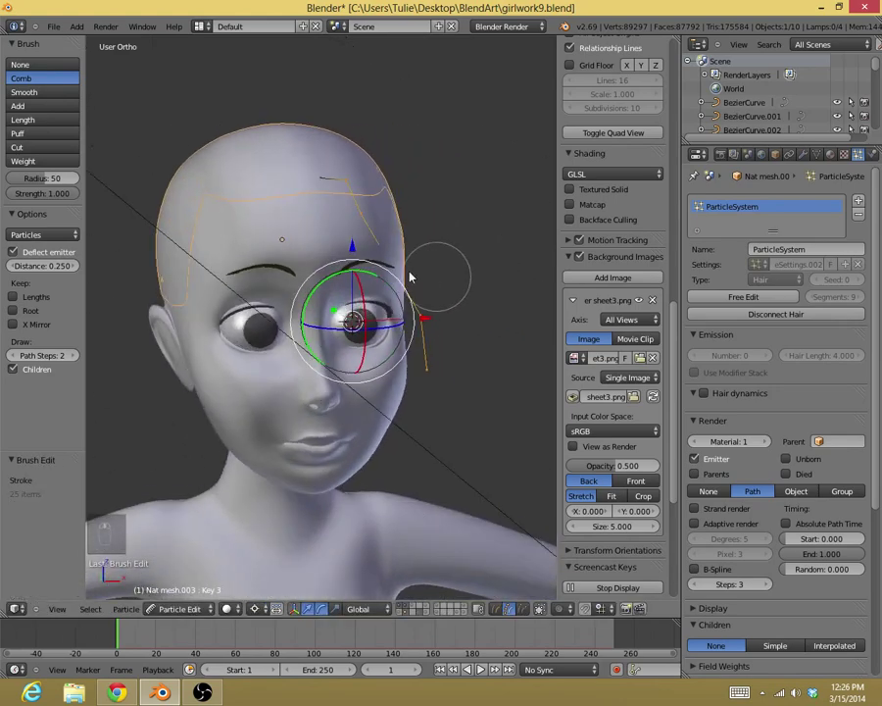
key("g")
key("x")
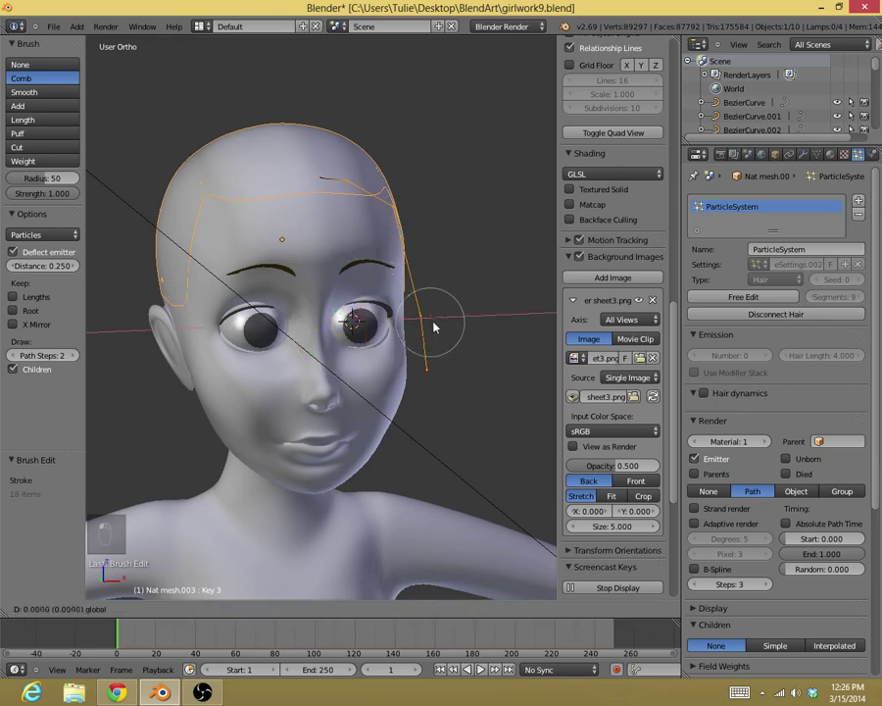
left_click(442, 317)
mouse_move(442, 316)
middle_mouse_down()
mouse_move(421, 324)
mouse_move(441, 312)
middle_mouse_up()
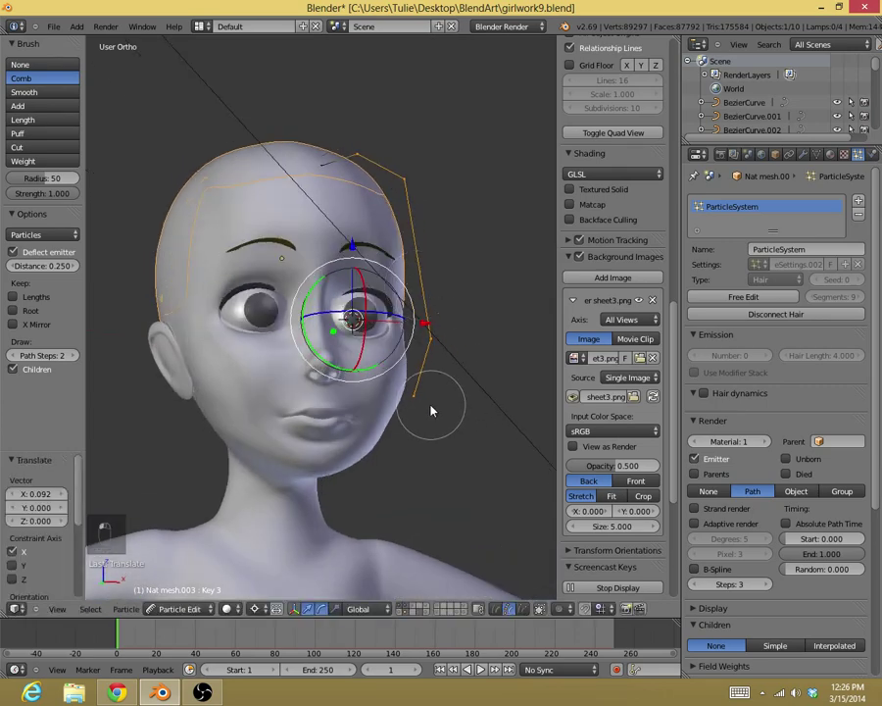
Comb the strand's lower end close to the side of the face in front of the ear, and check it around the head.
left_click_drag(424, 404, 442, 347)
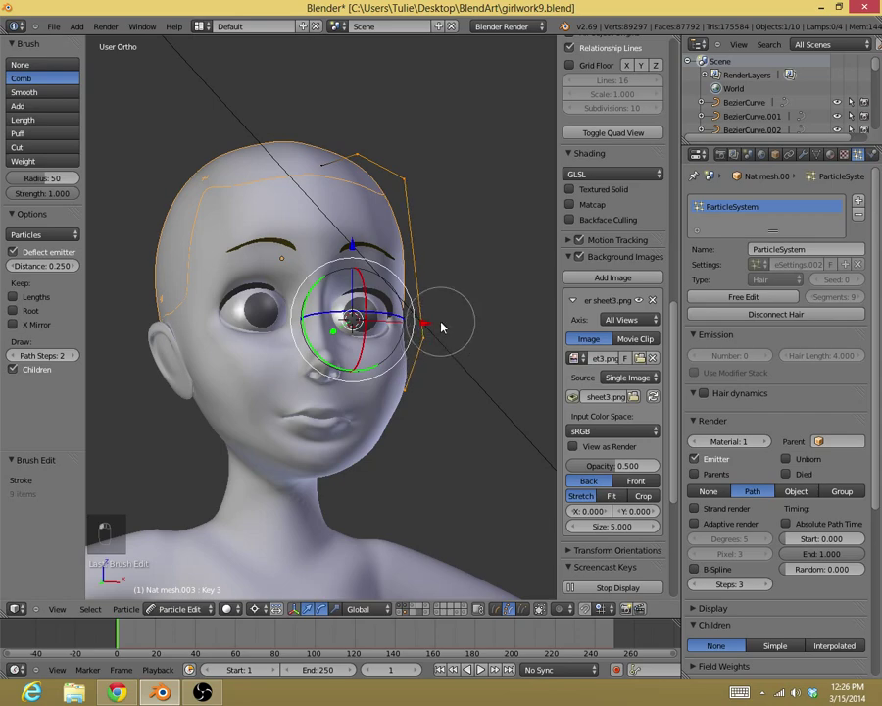
middle_click_drag(444, 325, 419, 400)
mouse_move(418, 400)
left_mouse_down()
mouse_move(381, 416)
mouse_move(377, 381)
left_mouse_up()
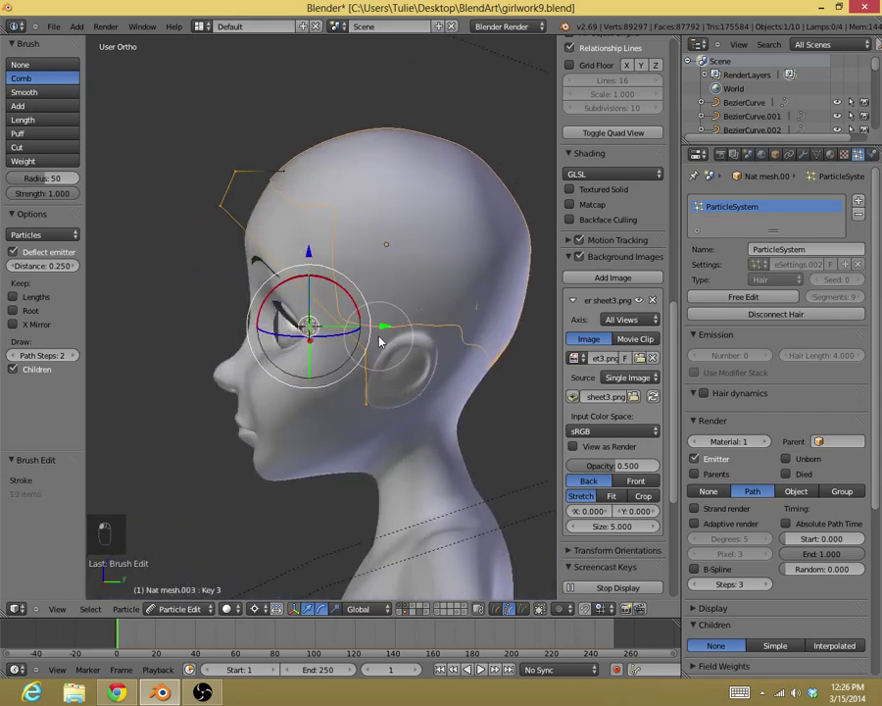
middle_click_drag(369, 336, 713, 429)
scroll(457, 315, "down", 2)
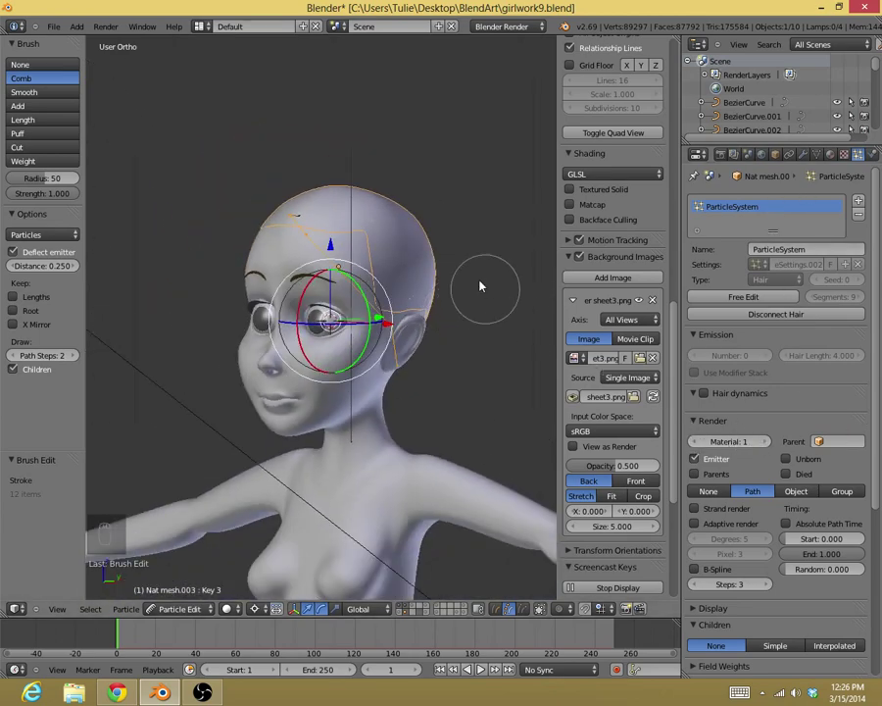
middle_click_drag(480, 289, 382, 253)
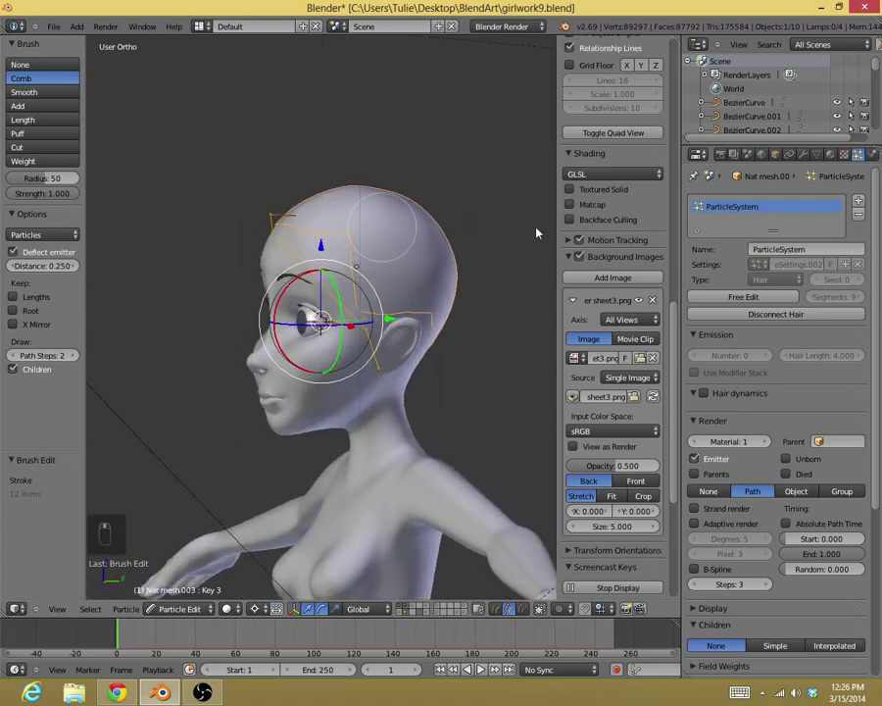
Add a third material slot to the scalp cap and create a new material in it.
left_click(844, 156)
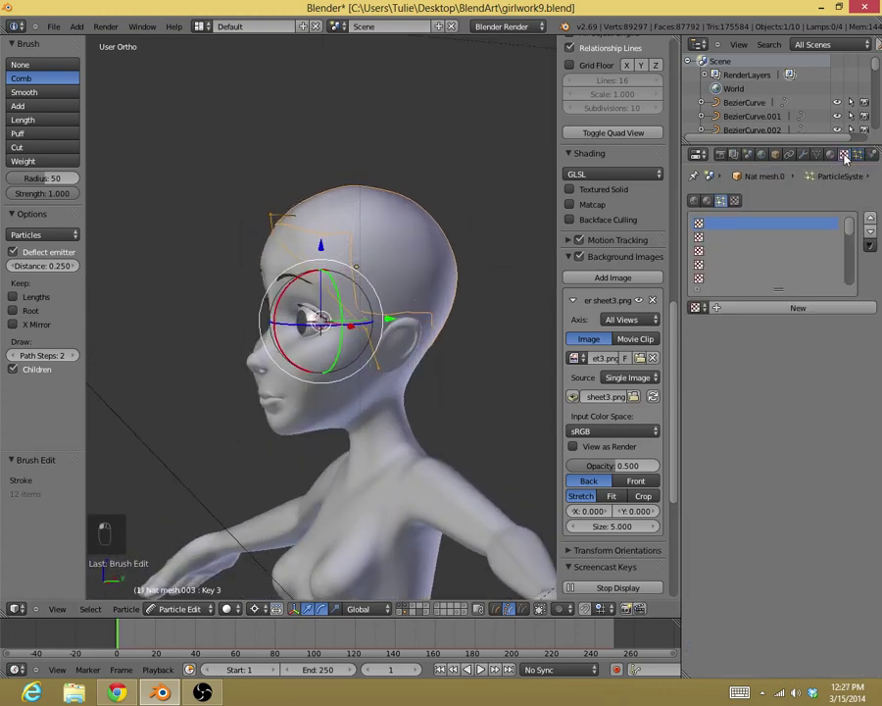
left_click(830, 154)
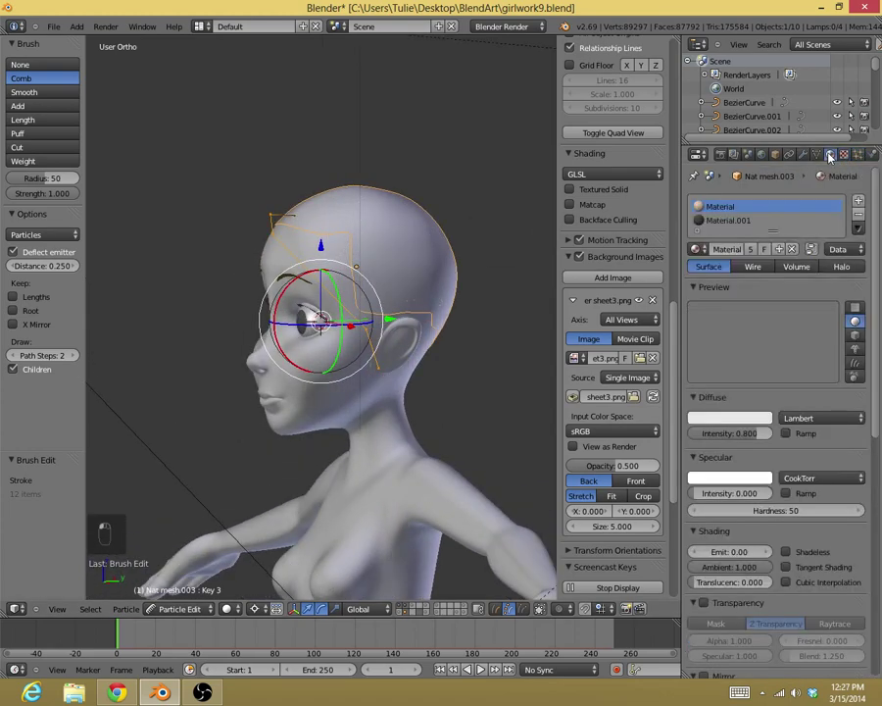
left_click(859, 204)
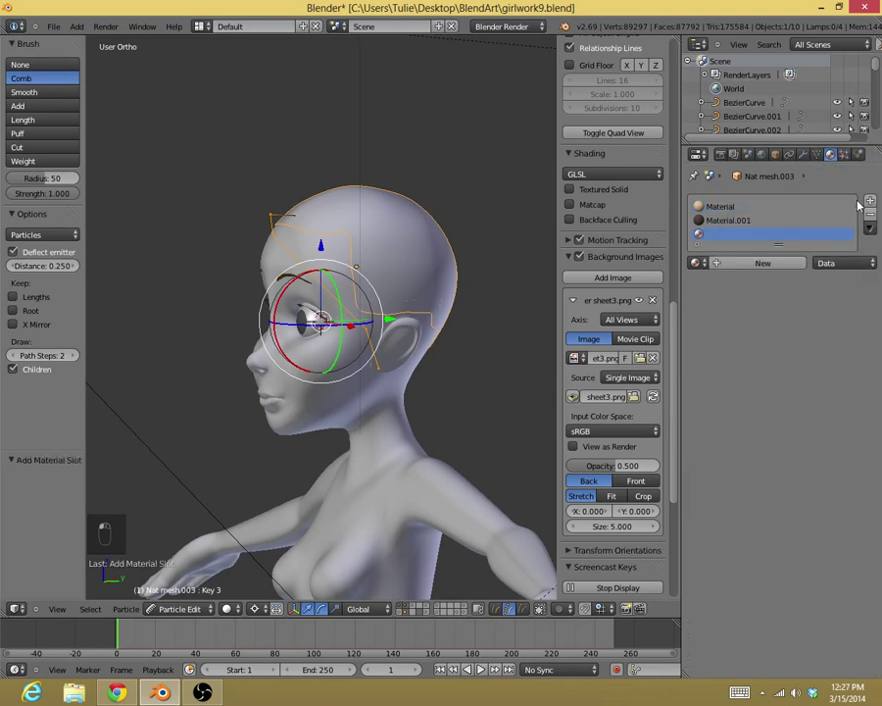
left_click(724, 264)
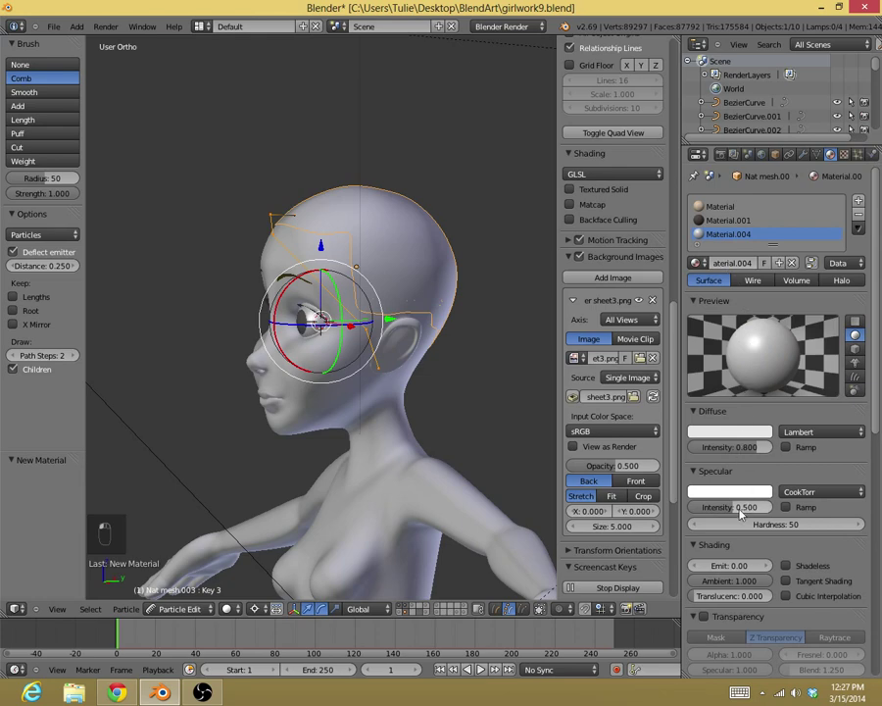
Set the new material's specular intensity to 0 and enable Z Transparency with an alpha of 0.
left_click_drag(741, 511, 691, 508)
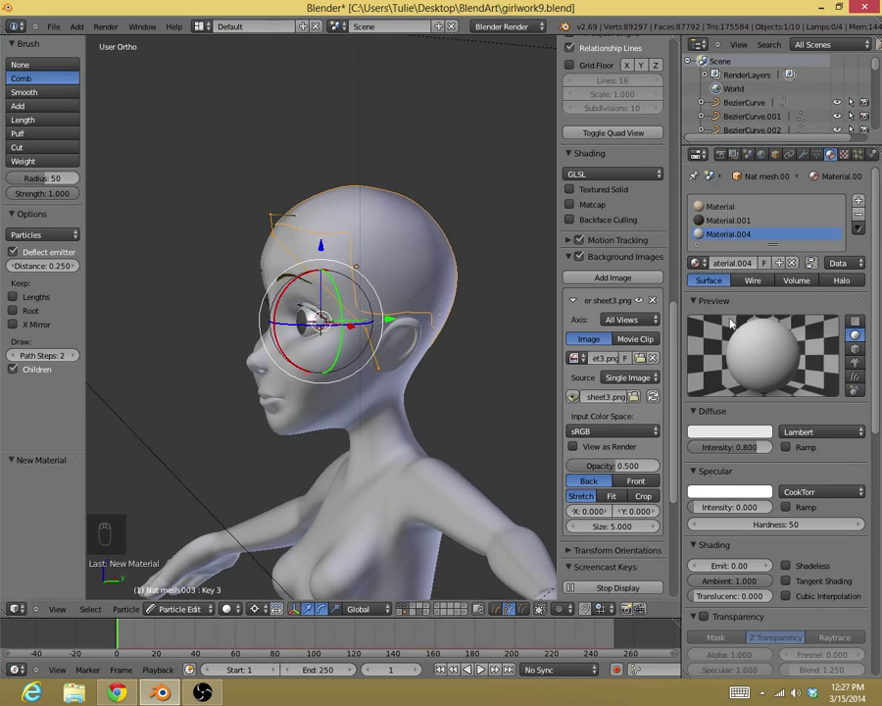
scroll(748, 409, "down", 5)
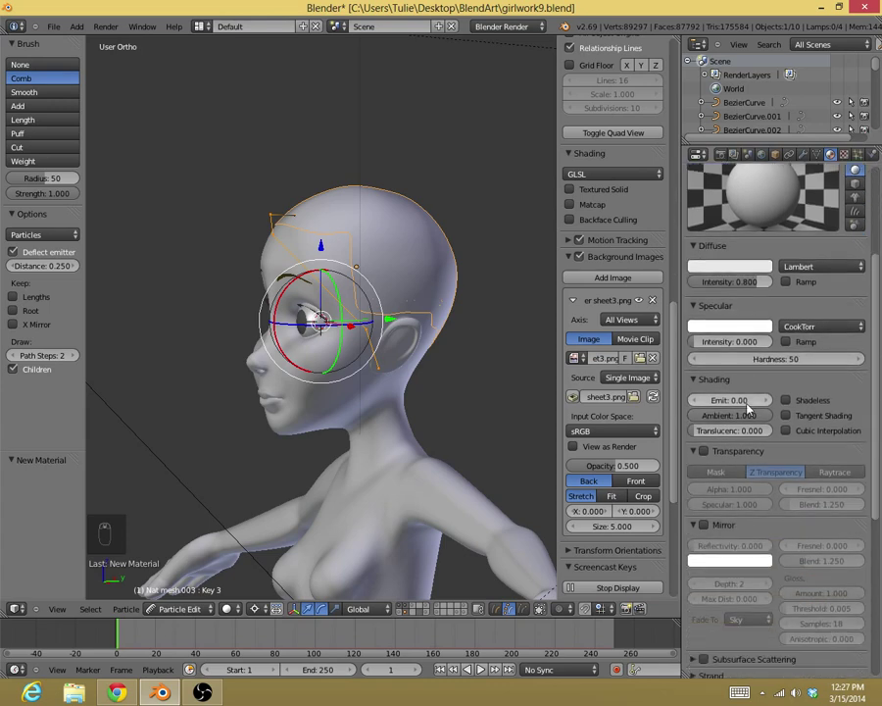
scroll(765, 478, "down", 2)
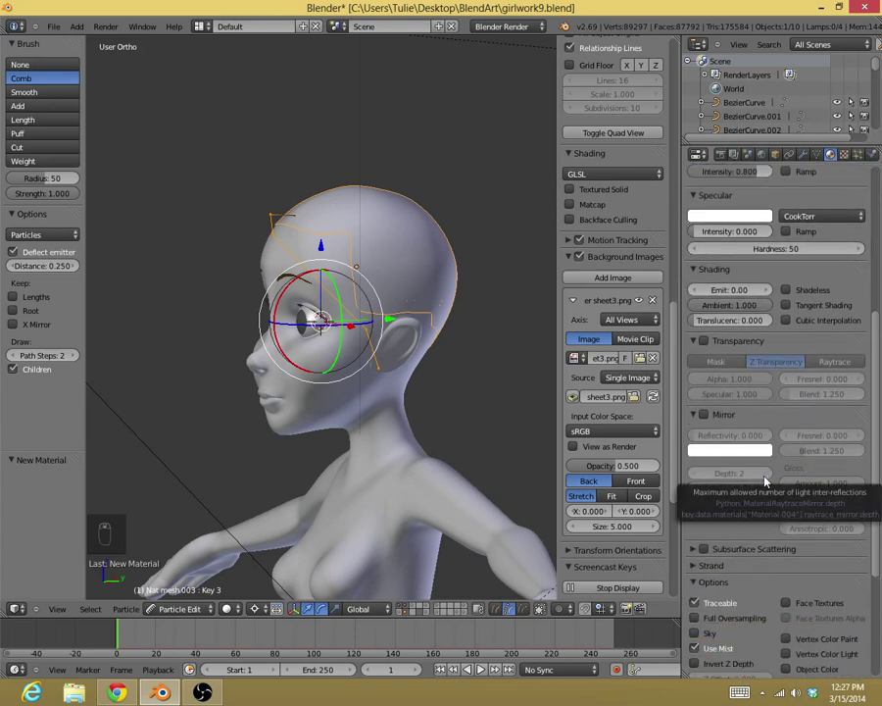
scroll(764, 479, "up", 5)
left_click(703, 533)
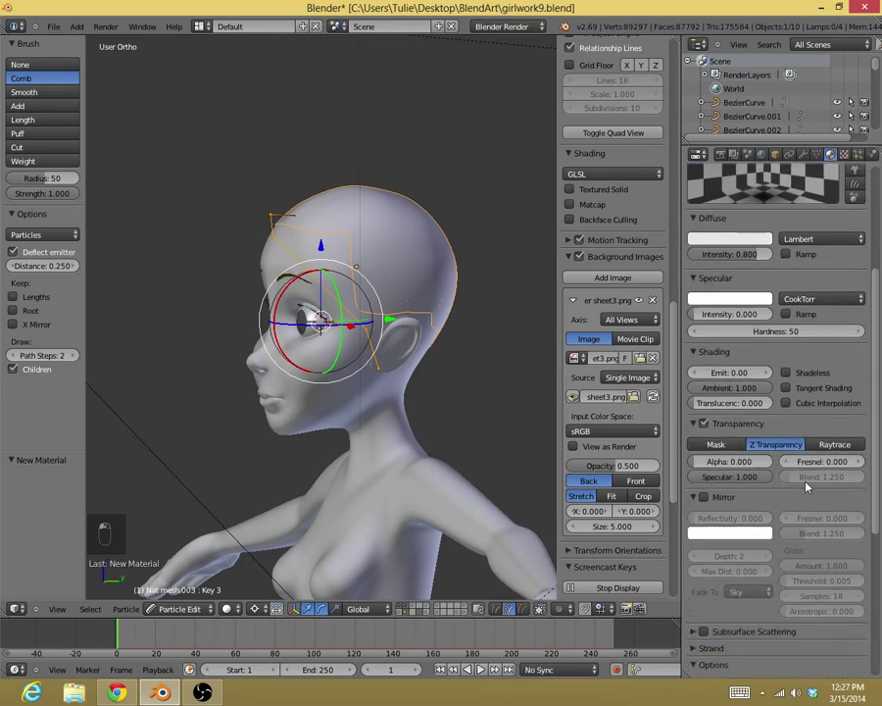
scroll(692, 480, "down", 1)
Add a new Blend texture to the material and enable its color ramp.
left_click(845, 155)
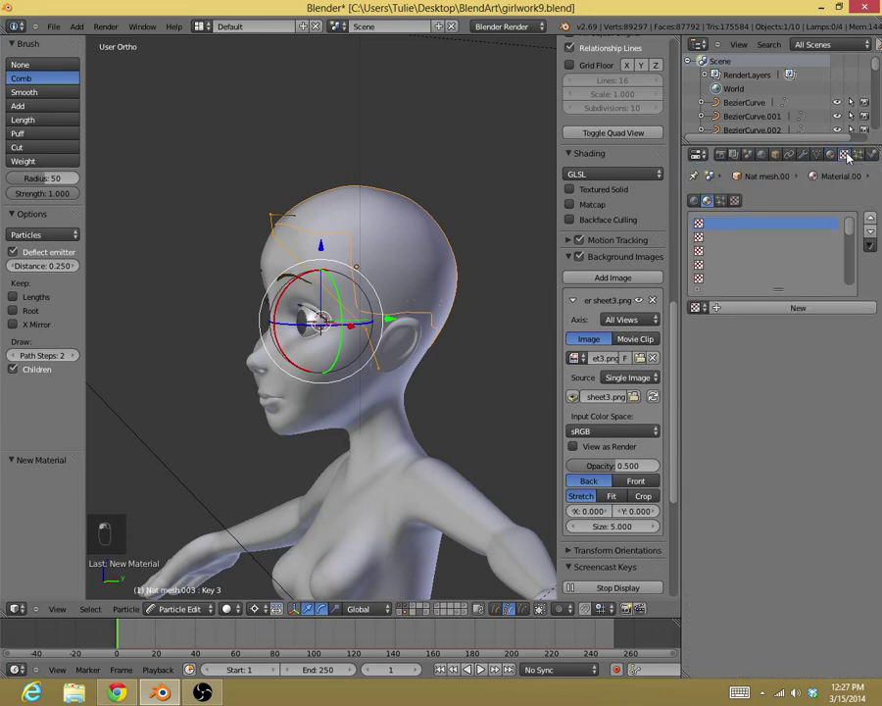
left_click(730, 307)
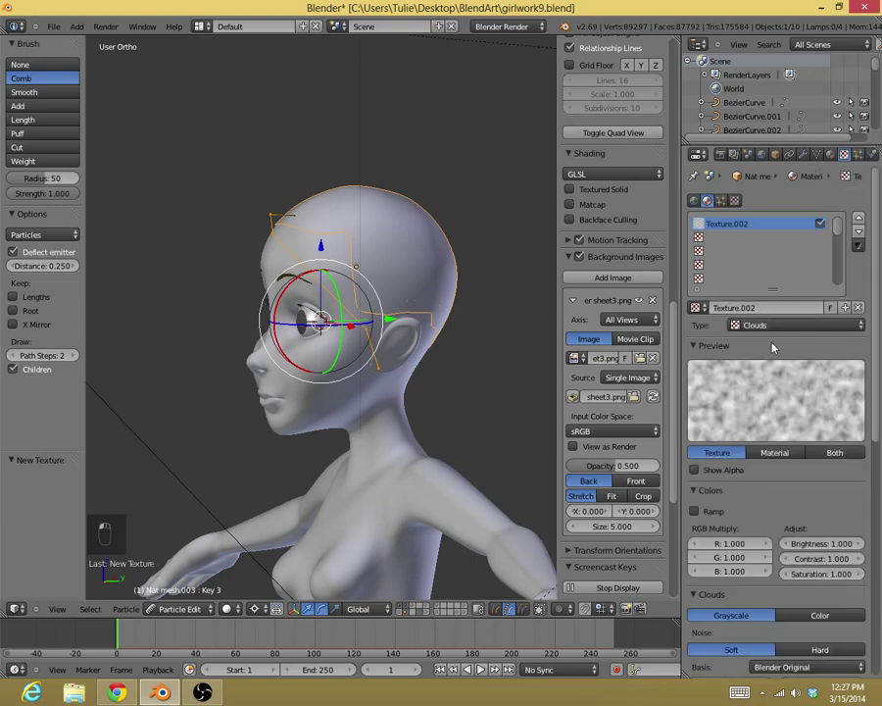
left_click(781, 326)
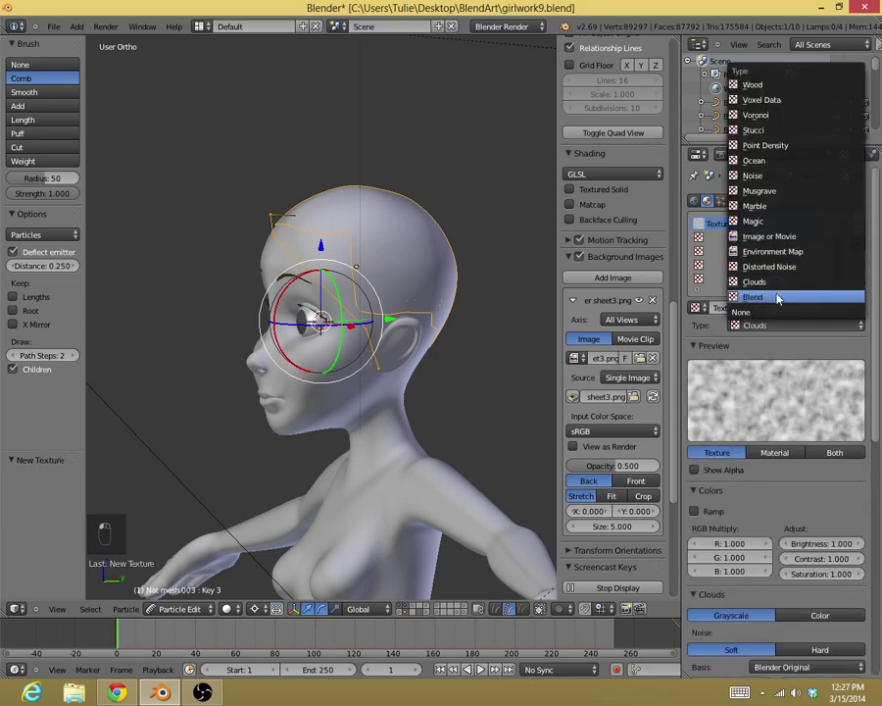
left_click(780, 297)
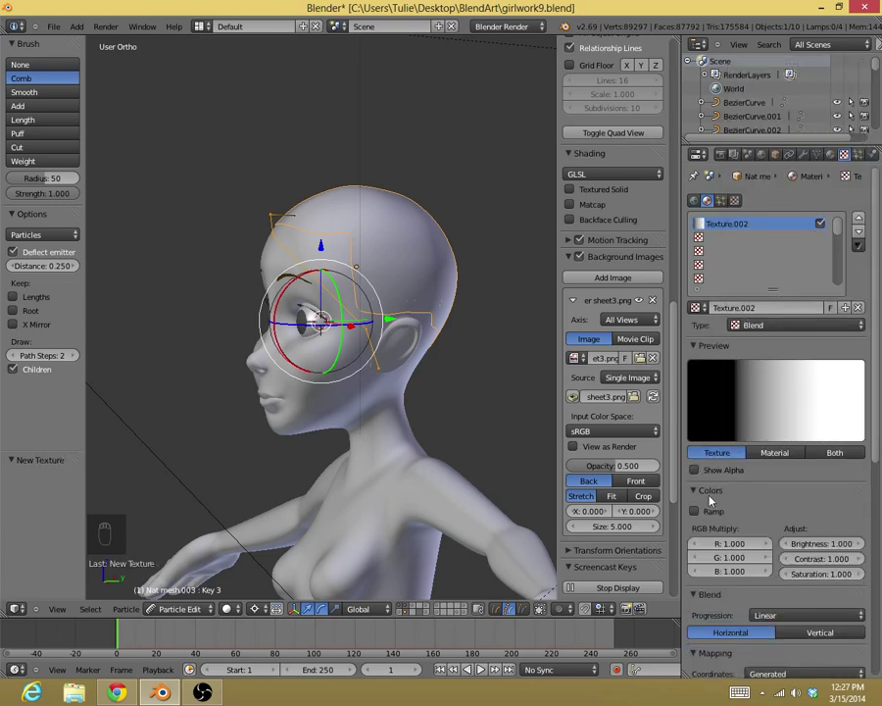
left_click(695, 511)
Let the texture influence the material's alpha, and preview texture and material together on hair strands.
scroll(770, 510, "down", 3)
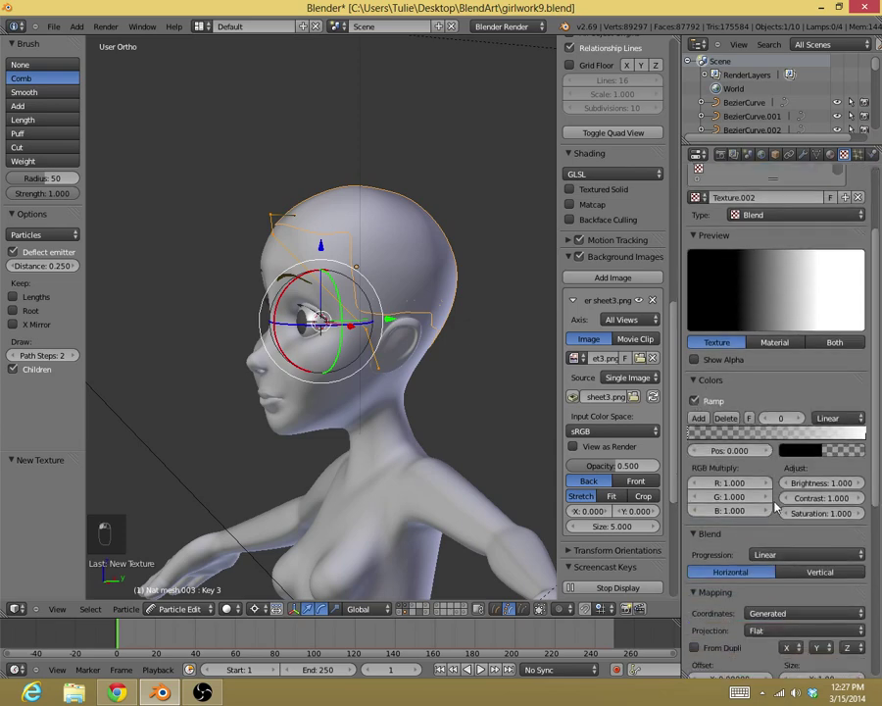
scroll(774, 507, "down", 8)
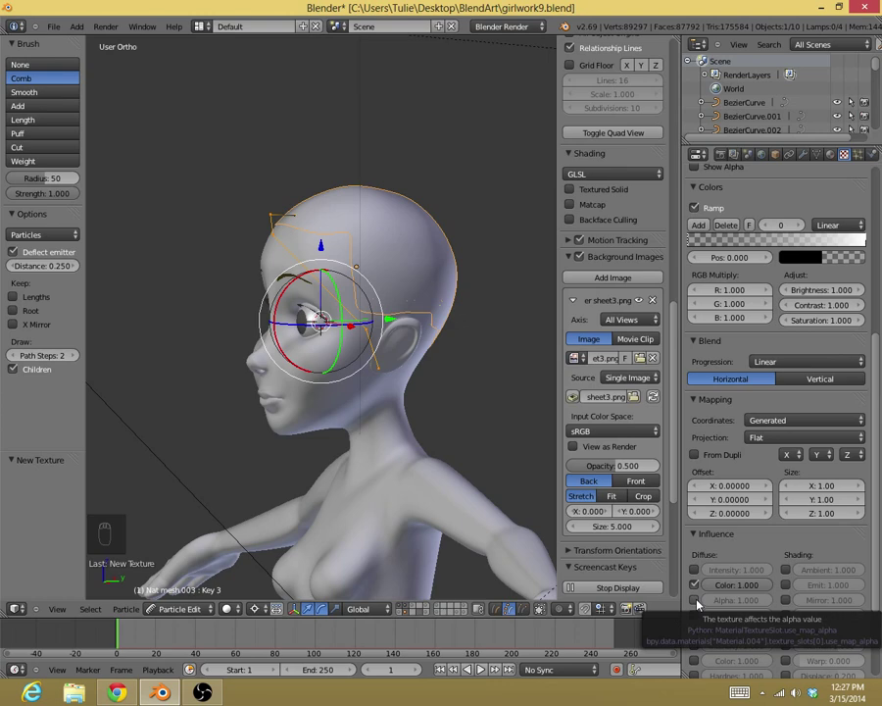
scroll(696, 578, "up", 5)
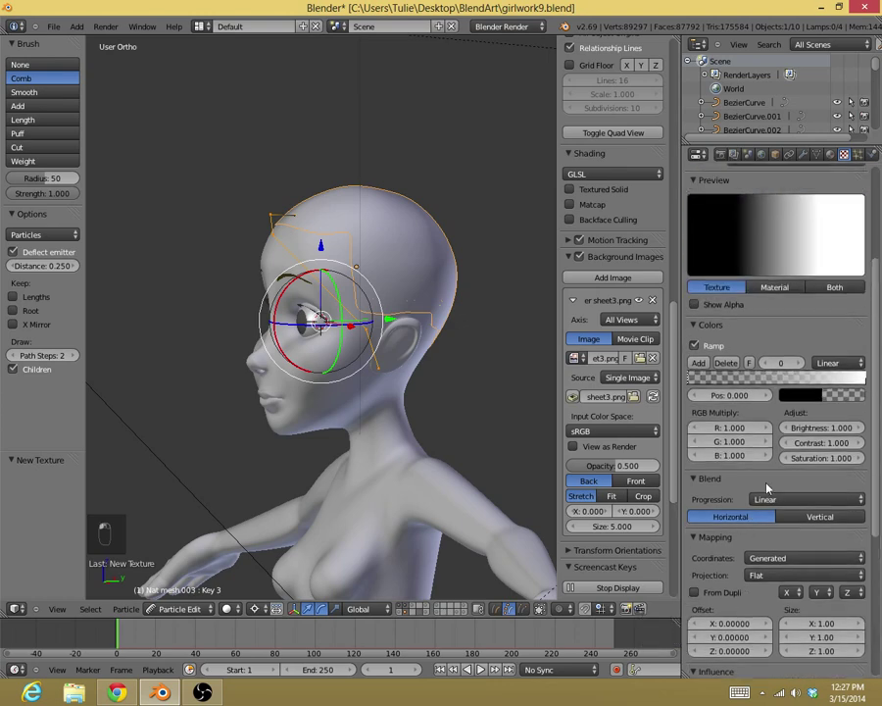
left_click(832, 288)
left_click(855, 258)
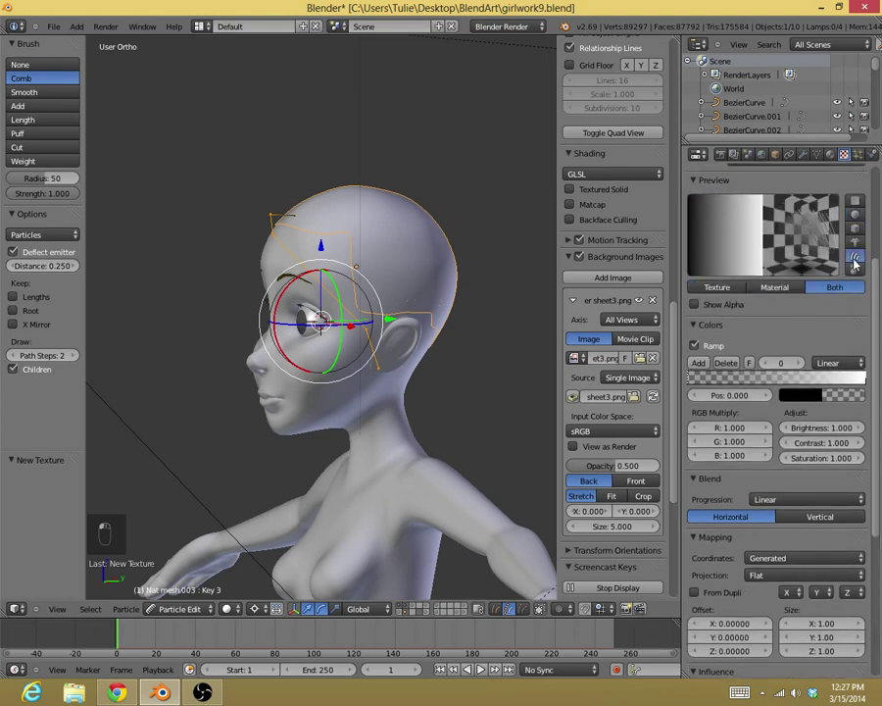
Set the blend texture's mapping coordinates to Strand / Particle.
left_click(790, 499)
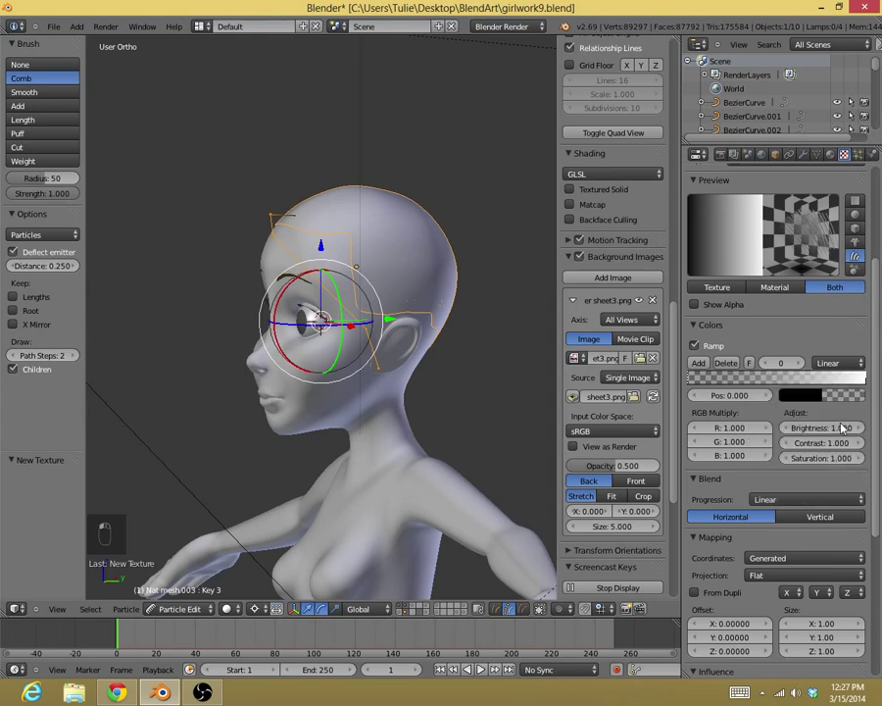
left_click(804, 558)
left_click(787, 485)
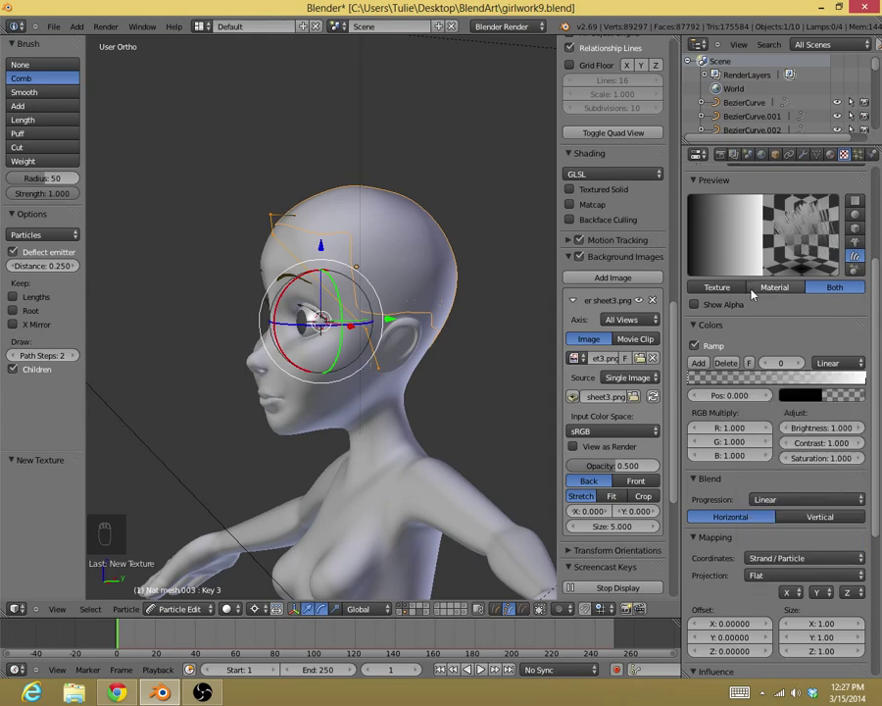
Color the ramp's first stop an opaque dark red and its last stop a bright red with alpha 0.
scroll(691, 490, "up", 3)
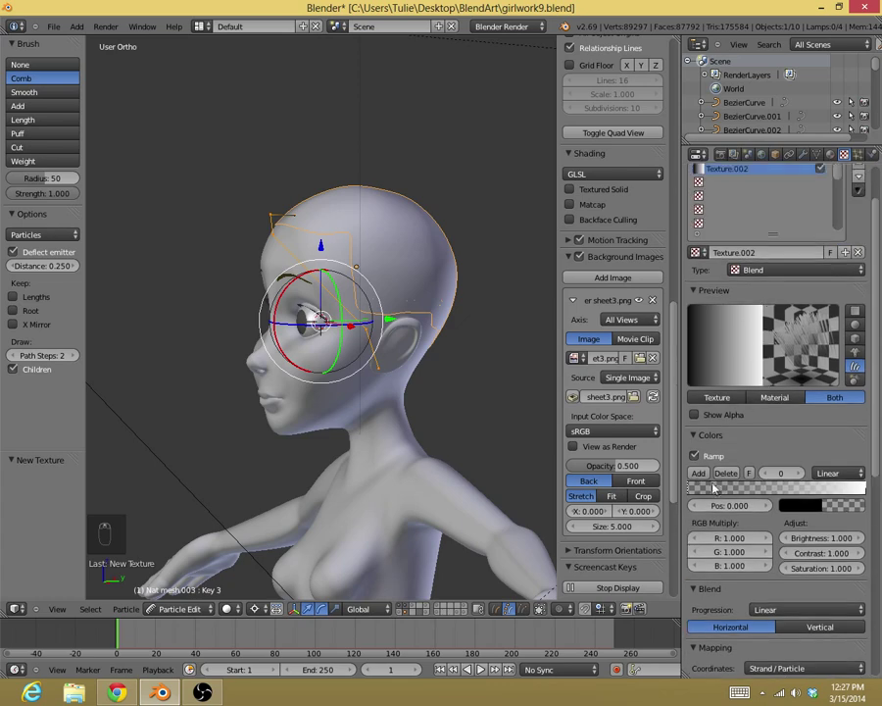
left_click(819, 507)
left_click_drag(852, 383, 796, 409)
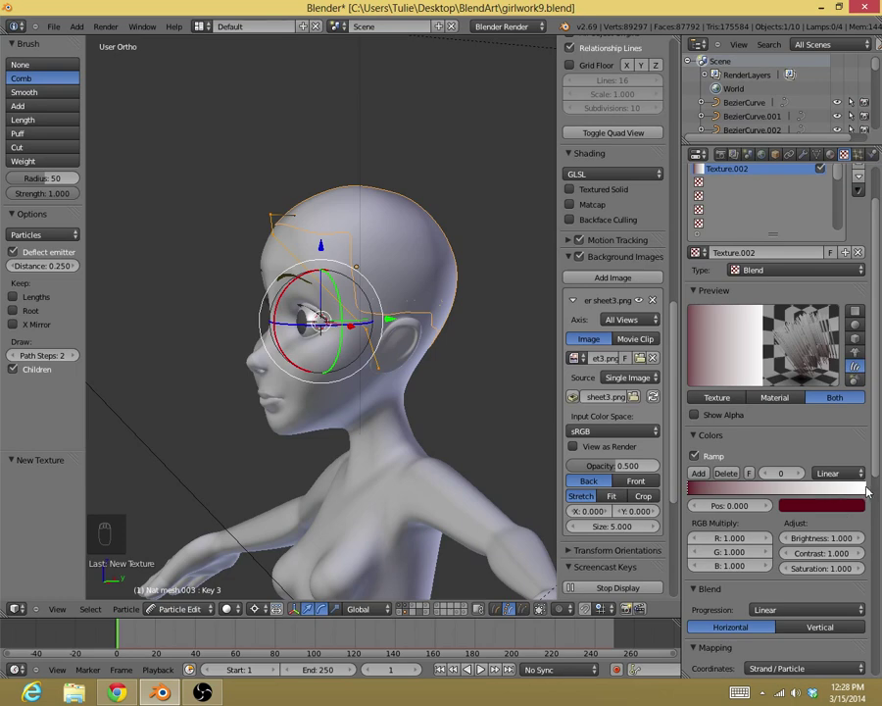
left_click(866, 490)
left_click(850, 507)
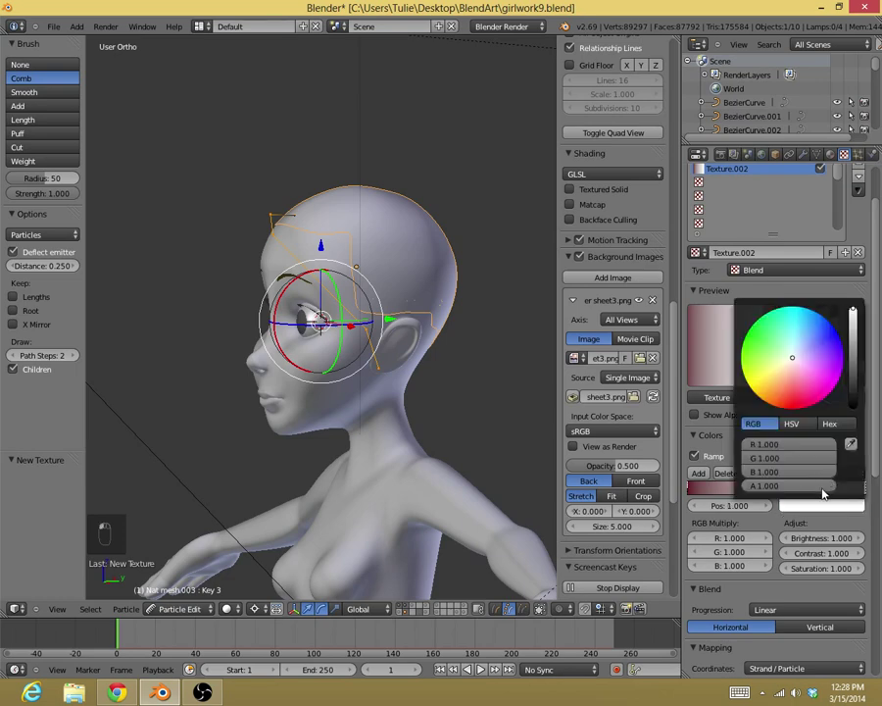
left_click_drag(823, 487, 755, 487)
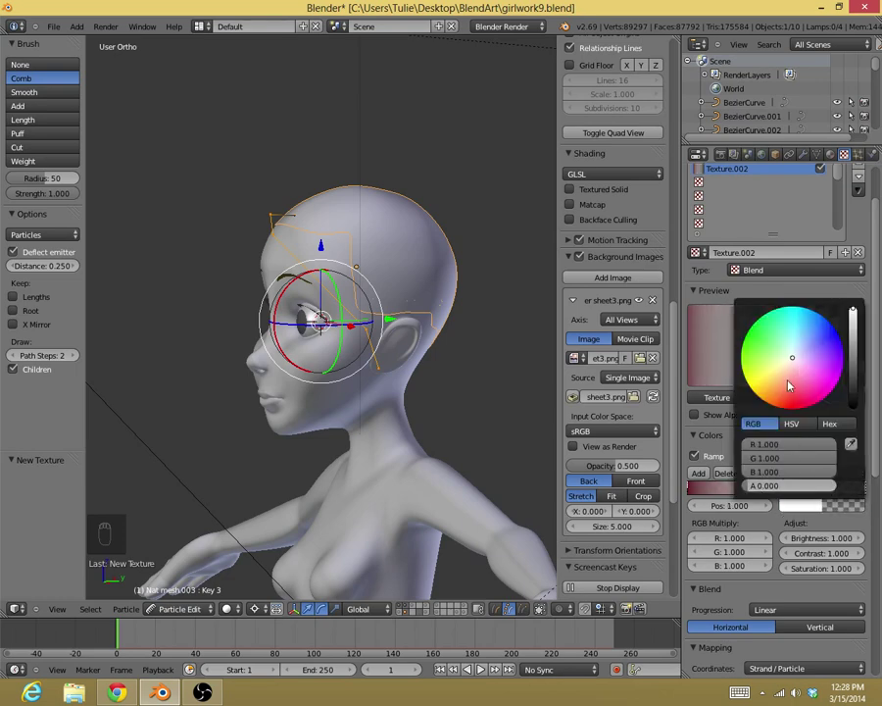
left_click_drag(790, 383, 794, 403)
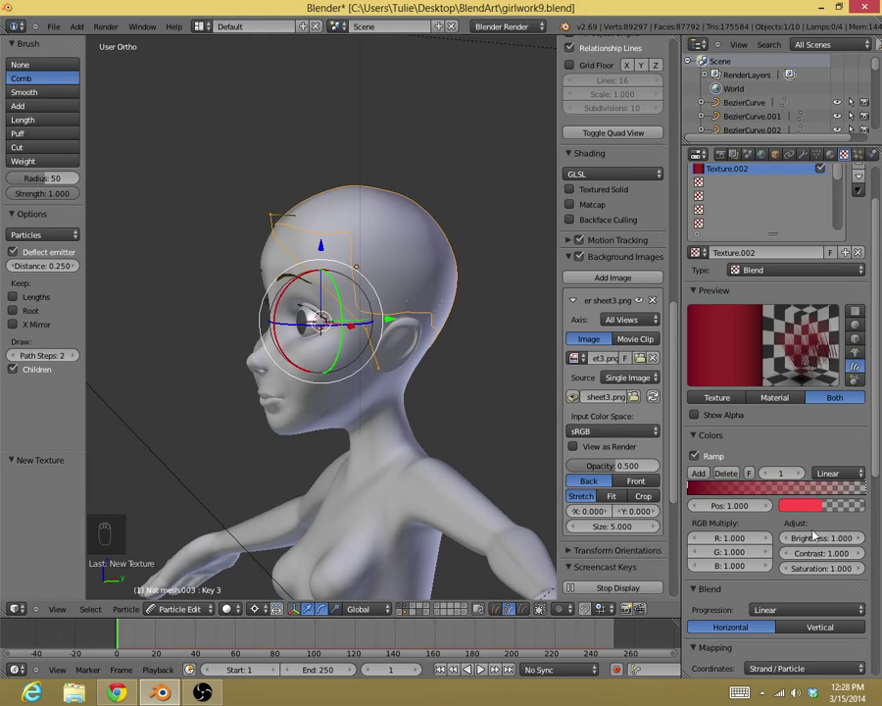
Add a middle stop to the color ramp and move it to position 0.697.
left_click(698, 474)
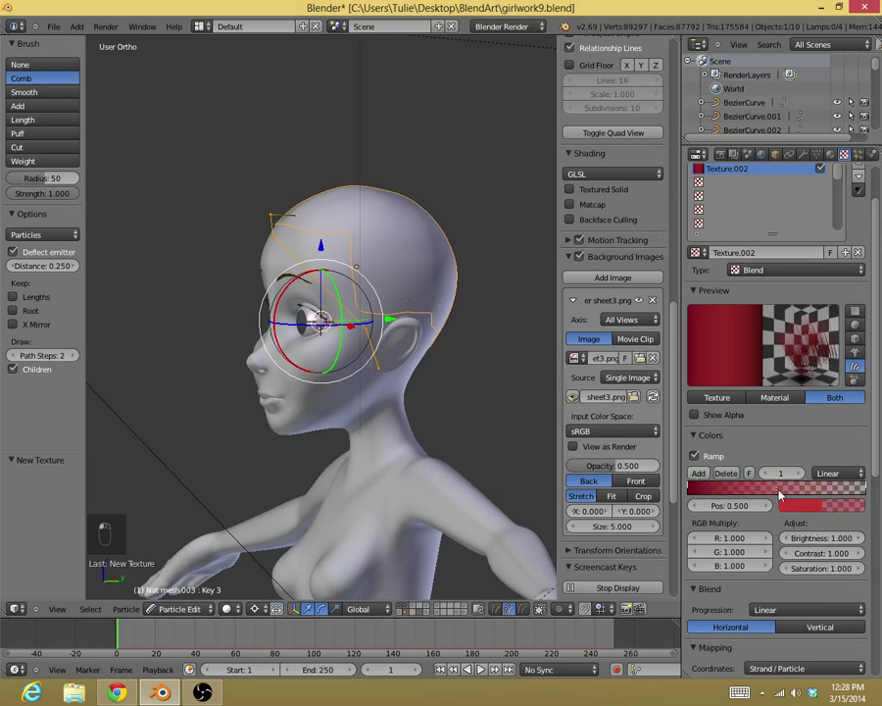
mouse_move(778, 493)
left_mouse_down()
mouse_move(765, 491)
mouse_move(776, 494)
left_mouse_up()
left_click_drag(782, 496, 812, 498)
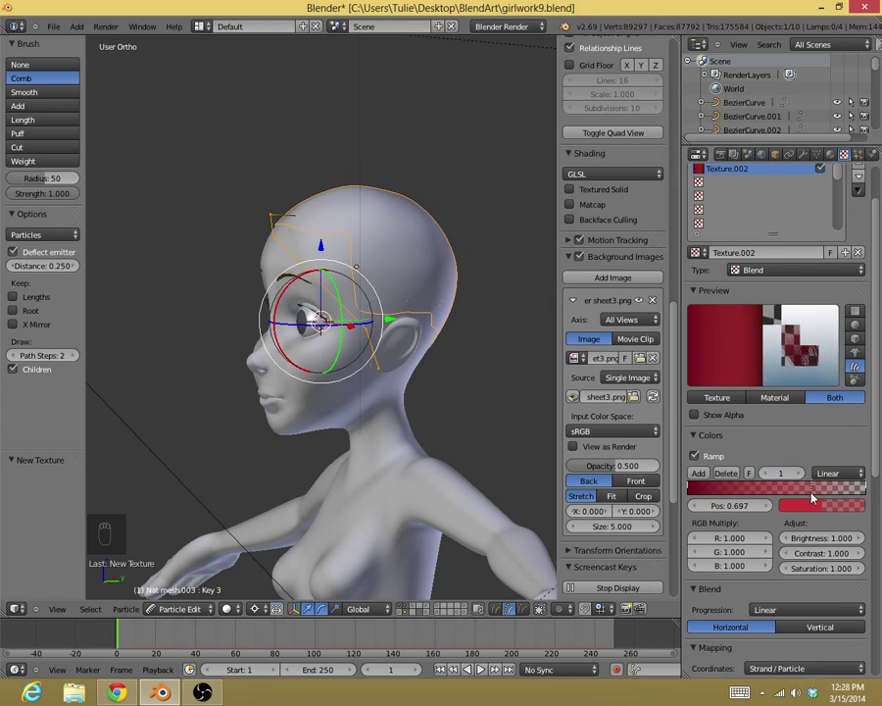
Assign material 3 to the scalp cap's hair particle system and render a test image of the head.
left_click(857, 155)
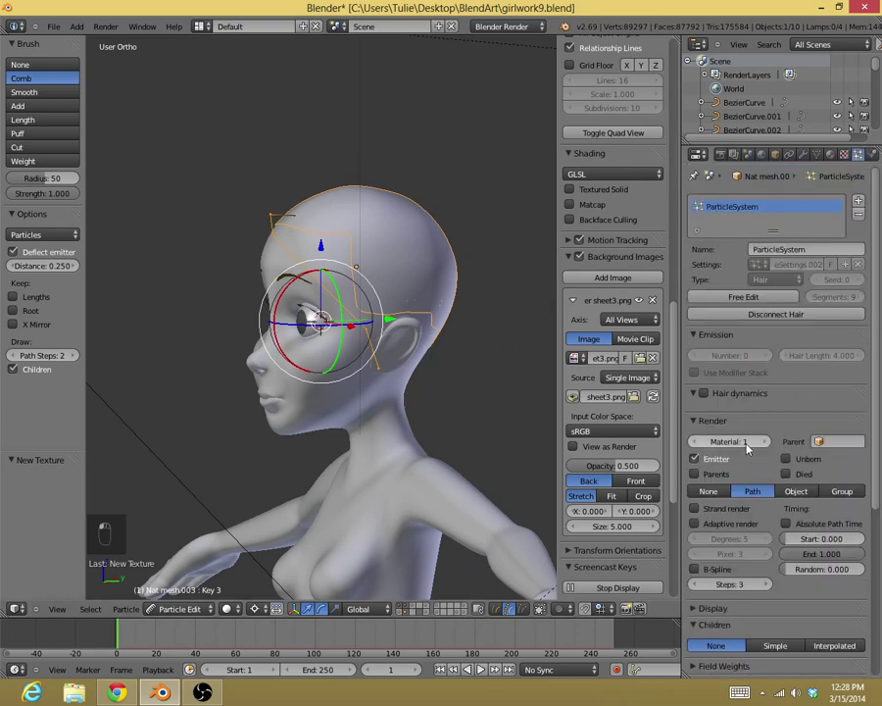
scroll(747, 446, "up", 2, "ctrl")
middle_click_drag(356, 388, 282, 365)
key("F12")
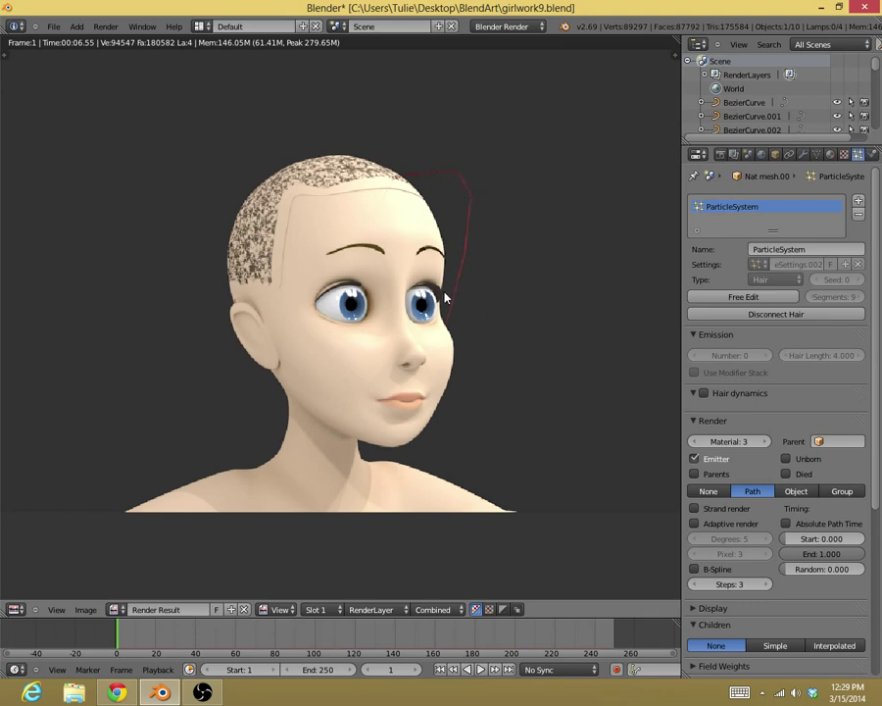
key("Escape")
Enable B-Spline and Strand render for the hair particles and turn off rendering of the emitter.
middle_click_drag(423, 282, 461, 279)
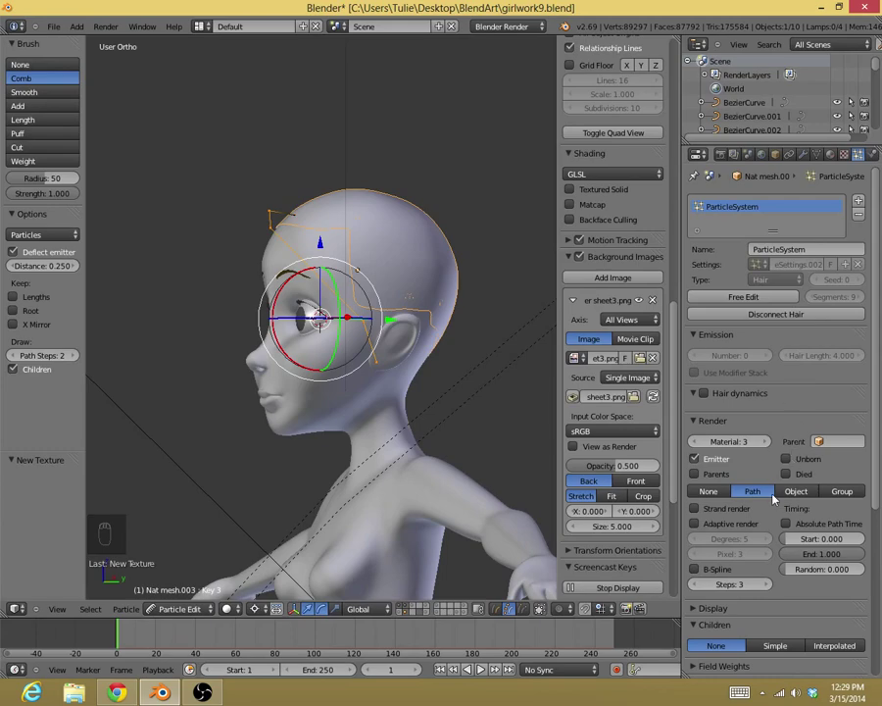
scroll(755, 442, "down", 2)
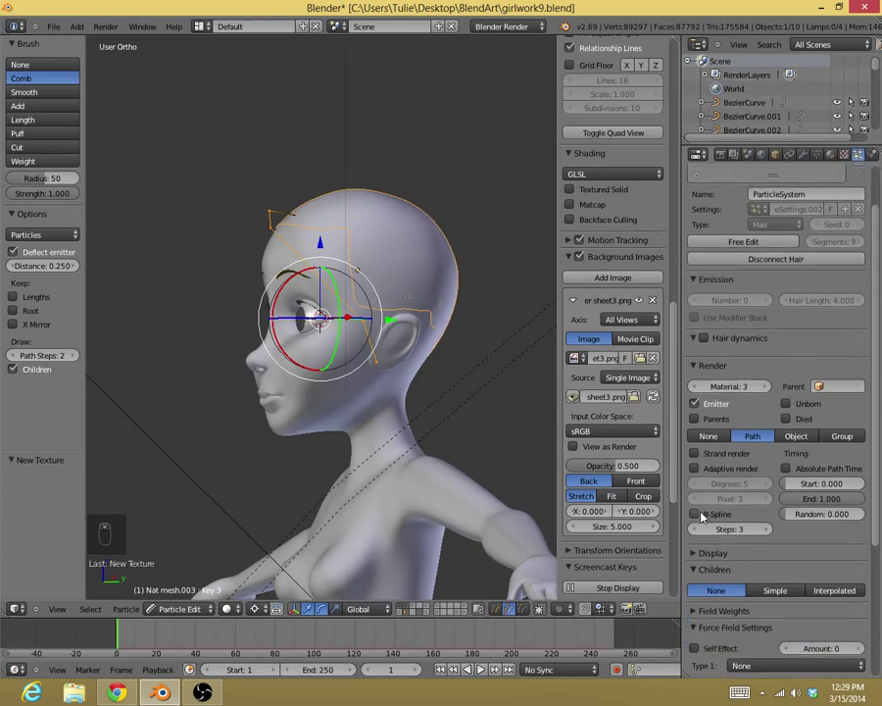
left_click(712, 514)
middle_click_drag(461, 431, 320, 408)
left_click(693, 454)
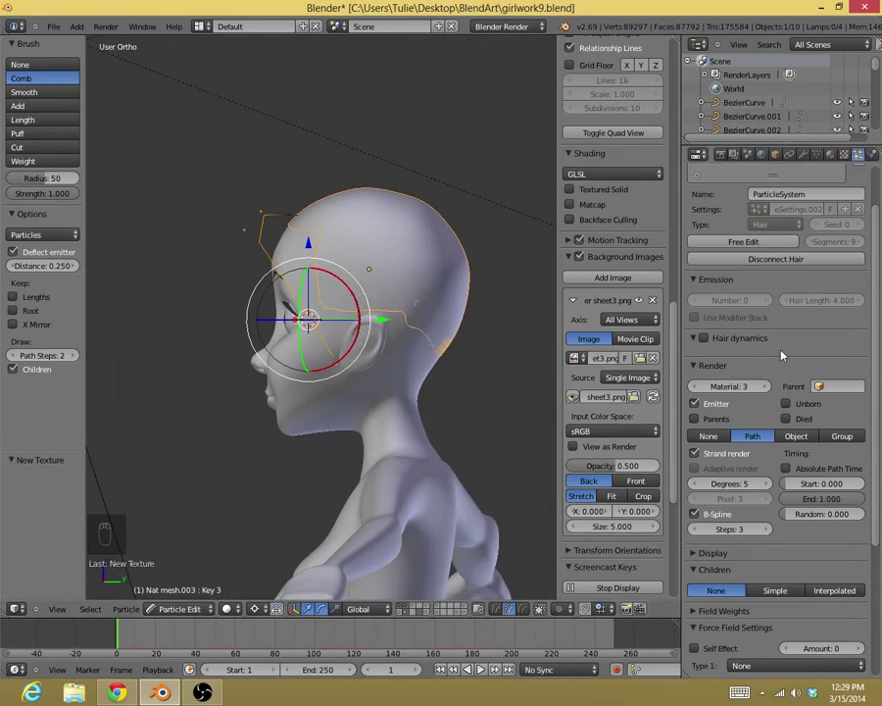
scroll(763, 419, "down", 2)
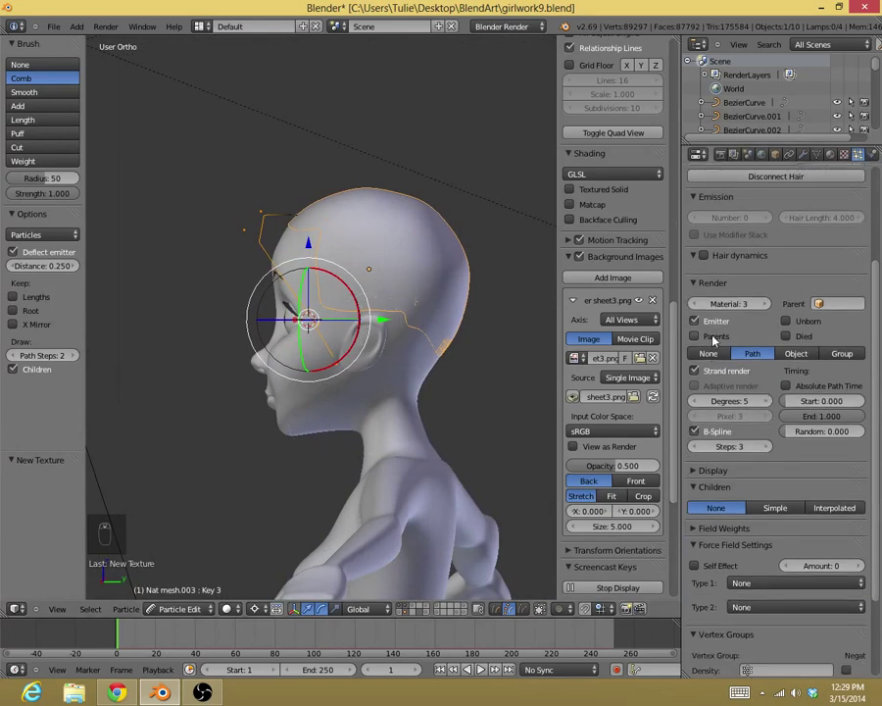
left_click(696, 324)
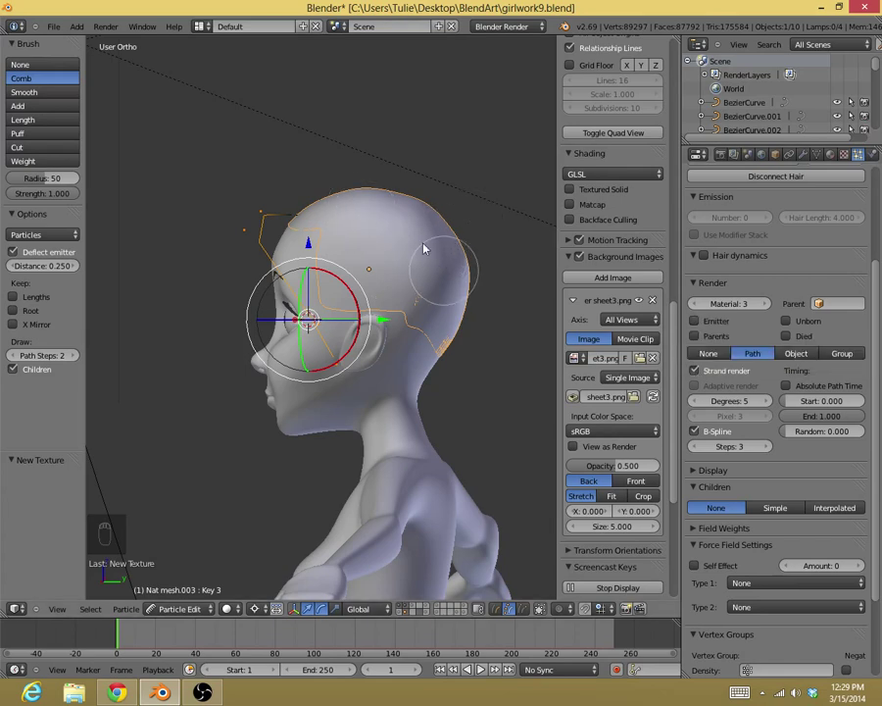
Render the head again to check the smoothed red strand with the scalp cap hidden.
left_click_drag(285, 284, 370, 243)
middle_click_drag(447, 257, 468, 318)
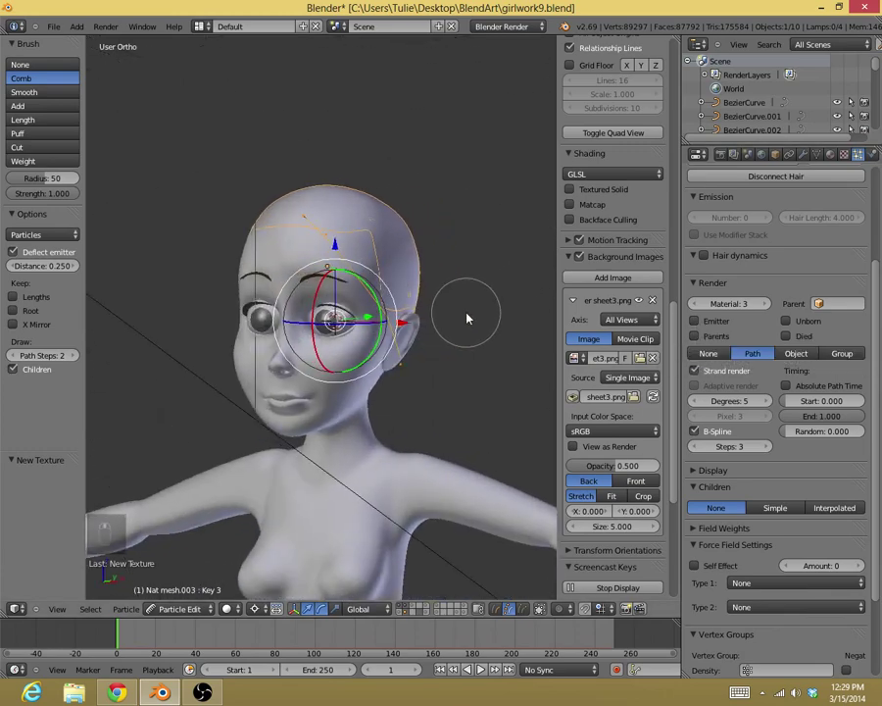
key("F12")
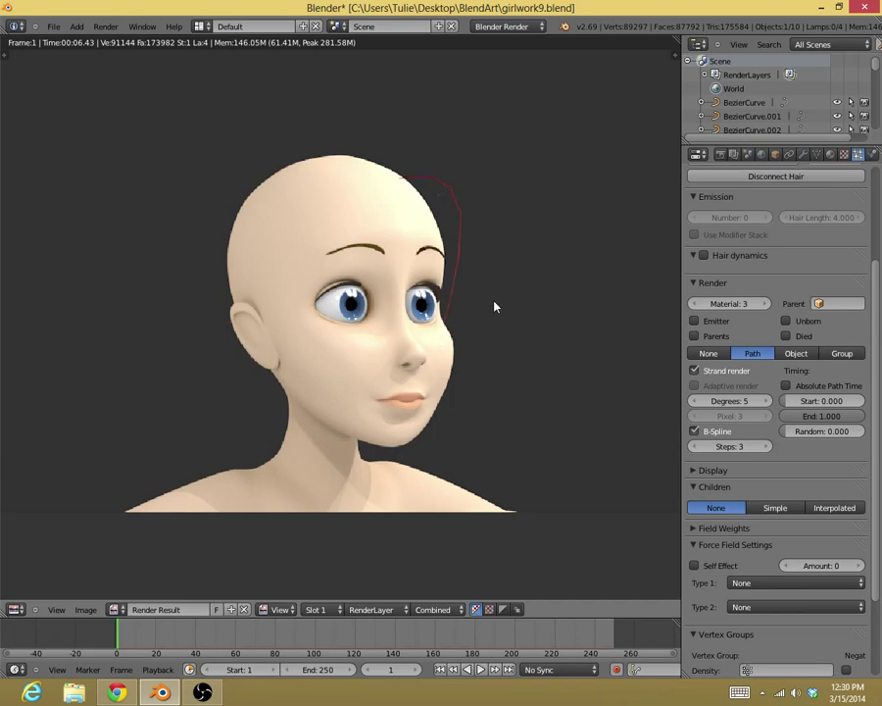
key("Escape")
Orbit the camera to the side of the head with the strand and render the image from there.
middle_click_drag(492, 303, 404, 314)
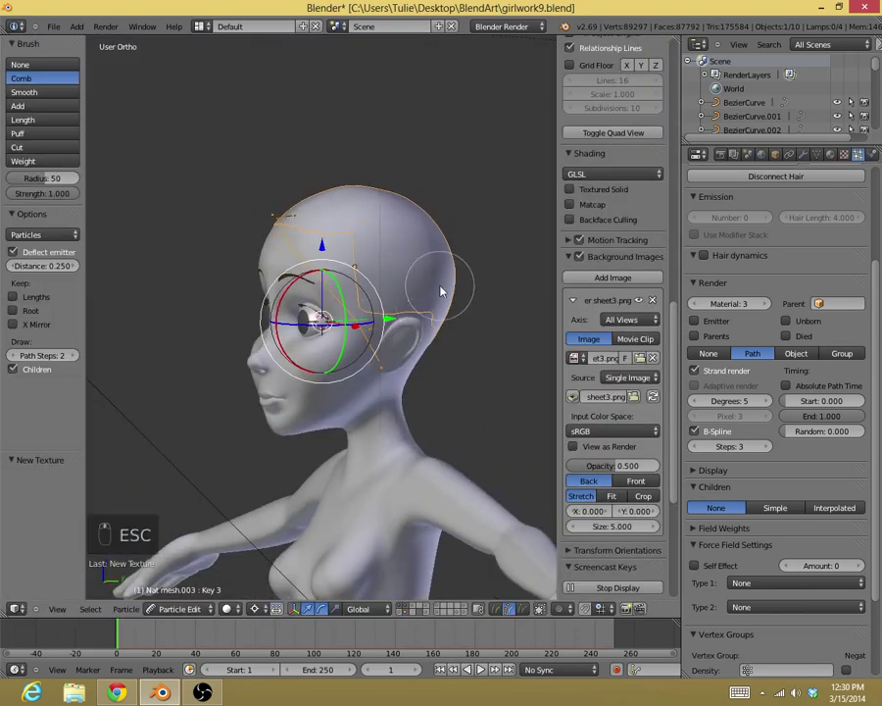
key("KP_0")
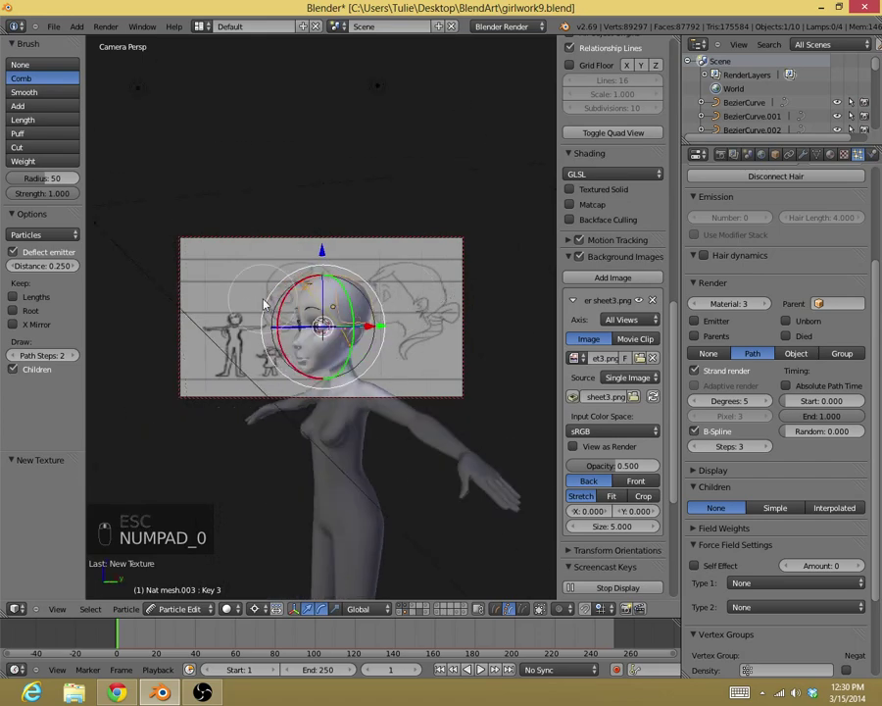
middle_click_drag(263, 305, 332, 343)
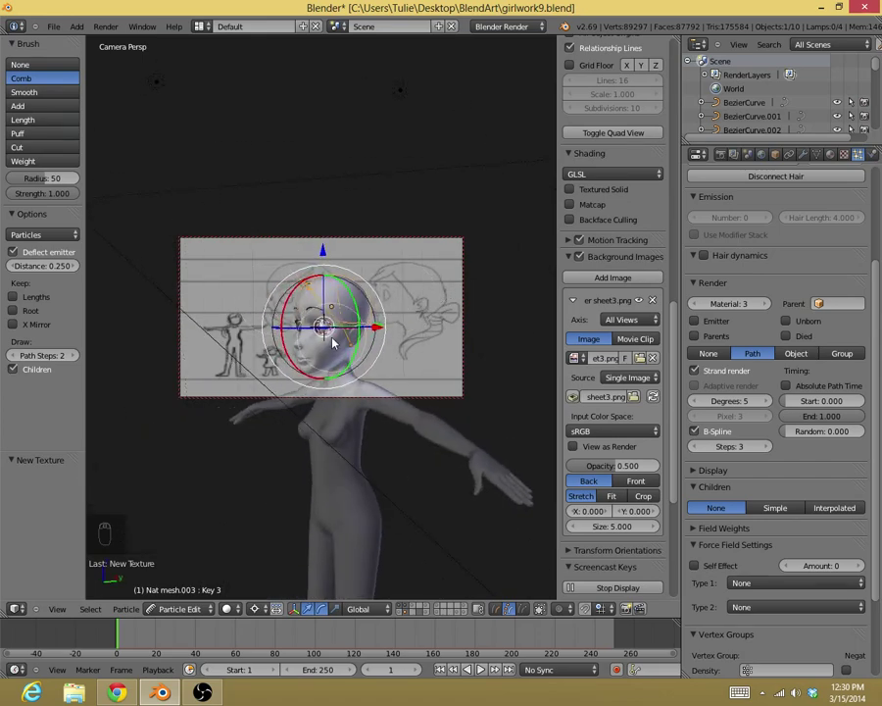
key("F12")
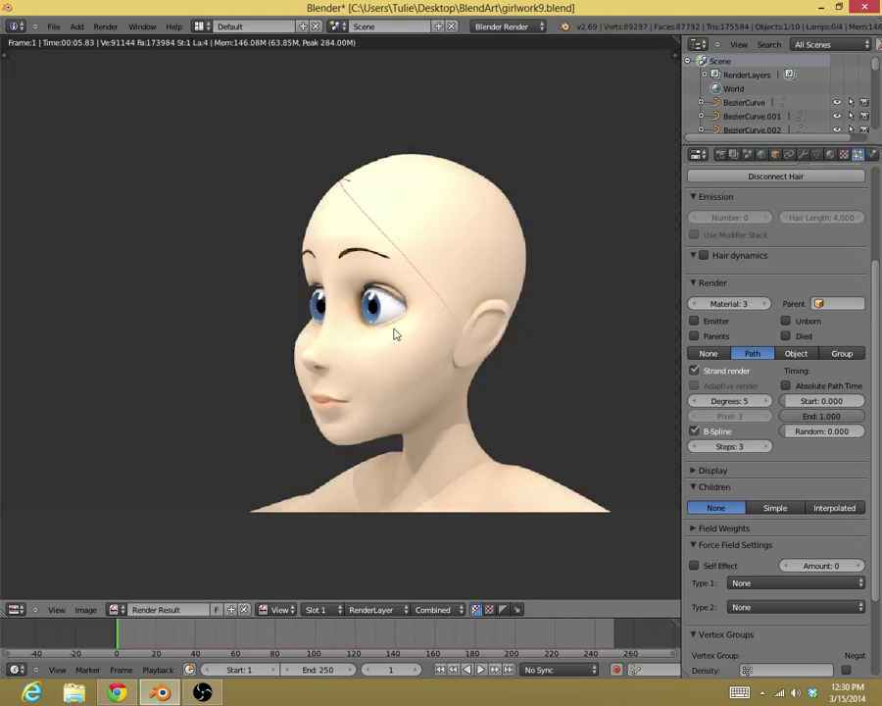
key("Escape")
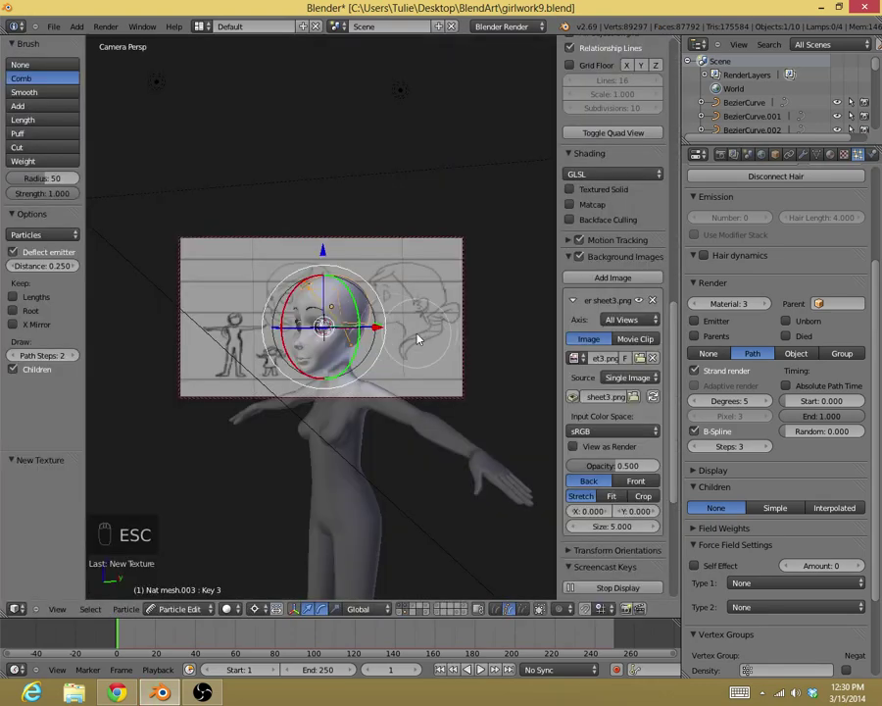
Leave the camera view and enable Simple children for the scalp cap's hair particles.
key("KP_0")
scroll(388, 368, "up", 5)
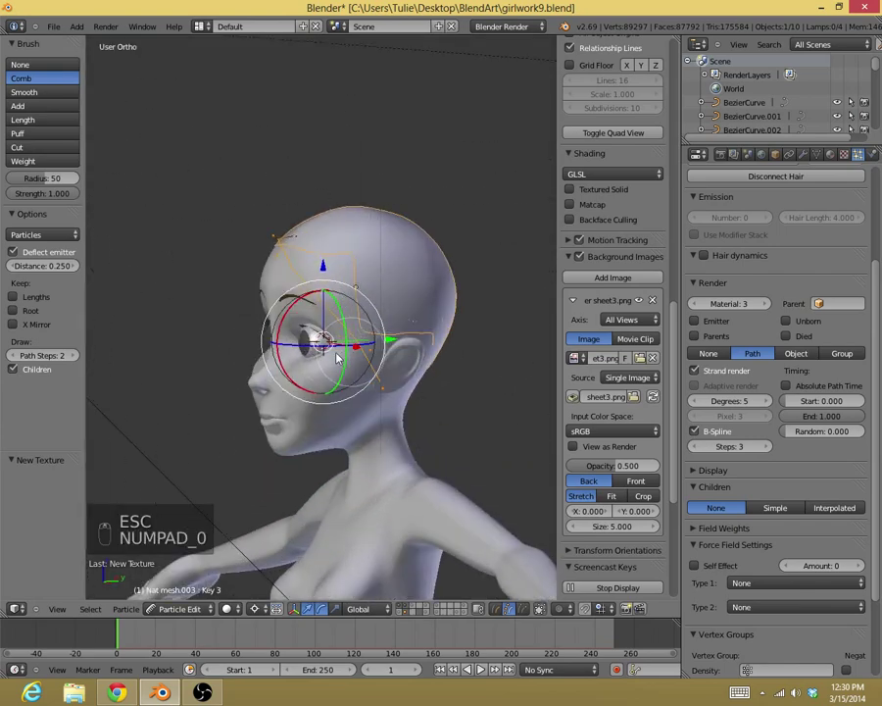
left_click(756, 507)
middle_click_drag(442, 451, 186, 454)
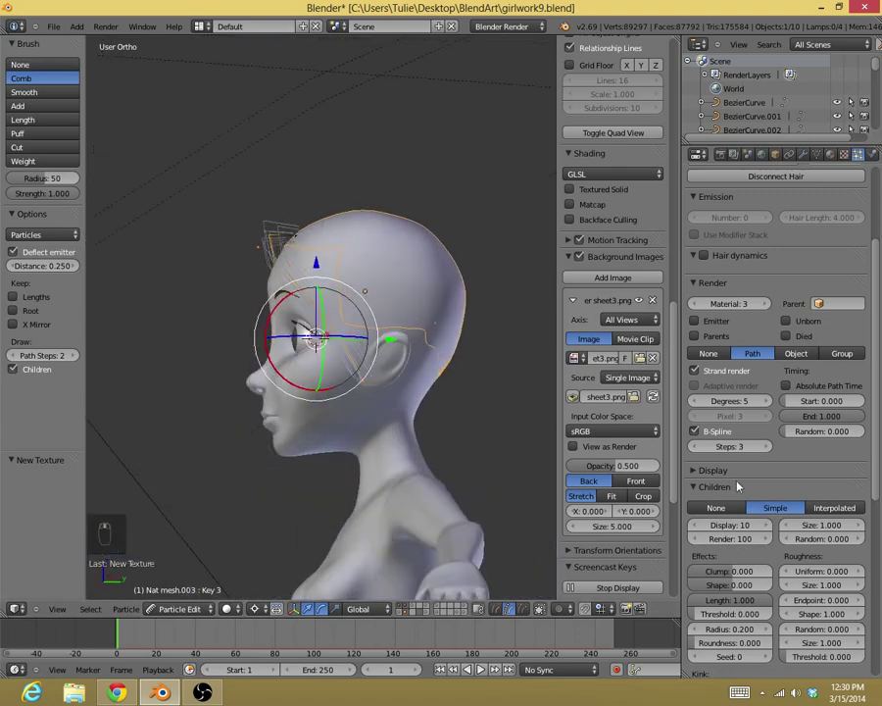
Try Interpolated children on the hair strand and switch back to Simple children.
left_click(835, 508)
middle_click_drag(279, 417, 478, 417)
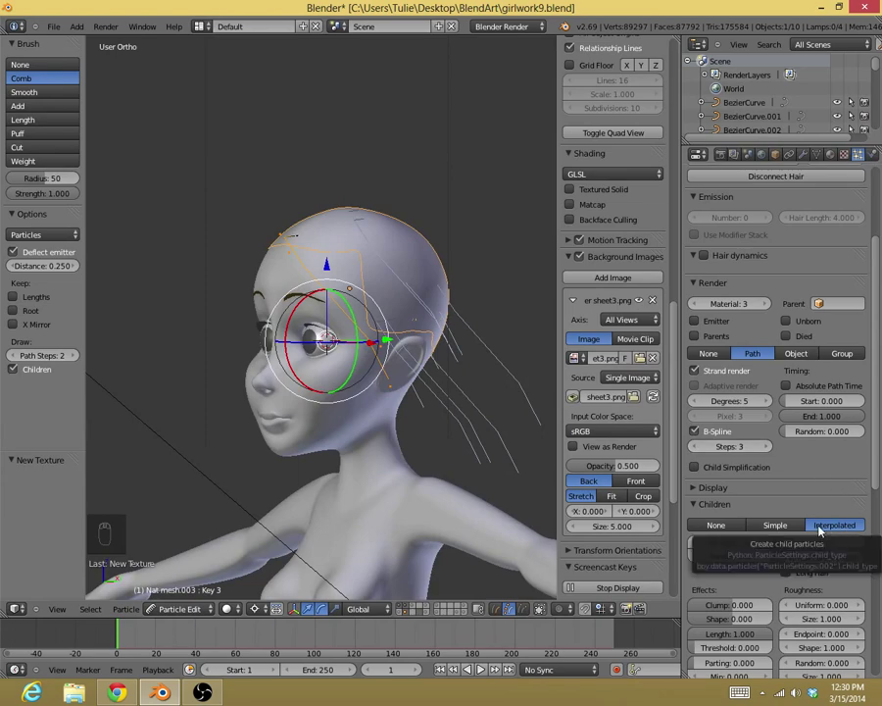
middle_click_drag(421, 372, 395, 376)
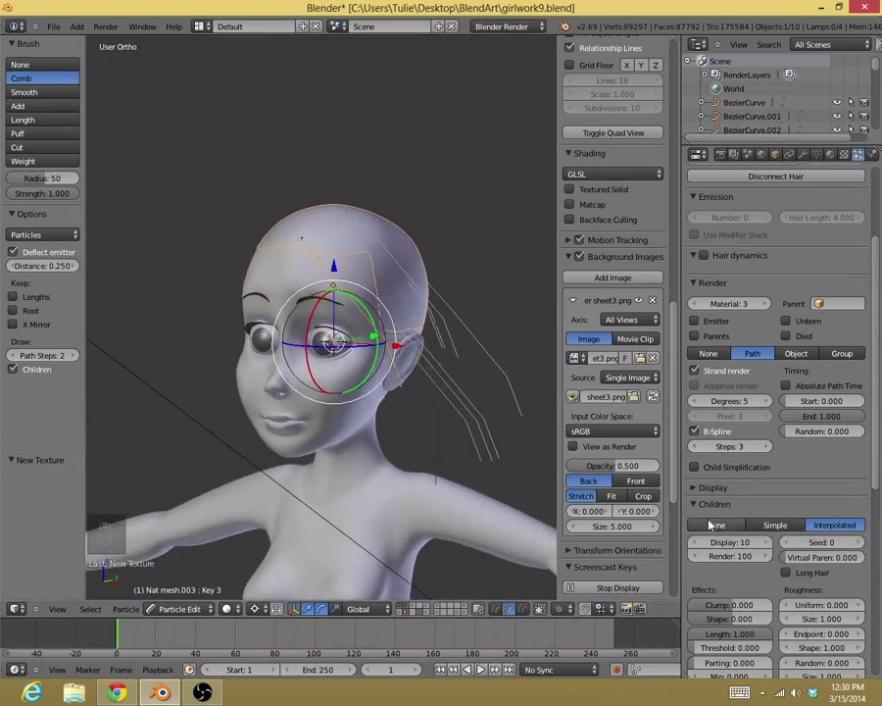
left_click(775, 524)
Clump the child strands with a Clump of 0.939 and a Shape of 0.591.
middle_click_drag(422, 424, 479, 414)
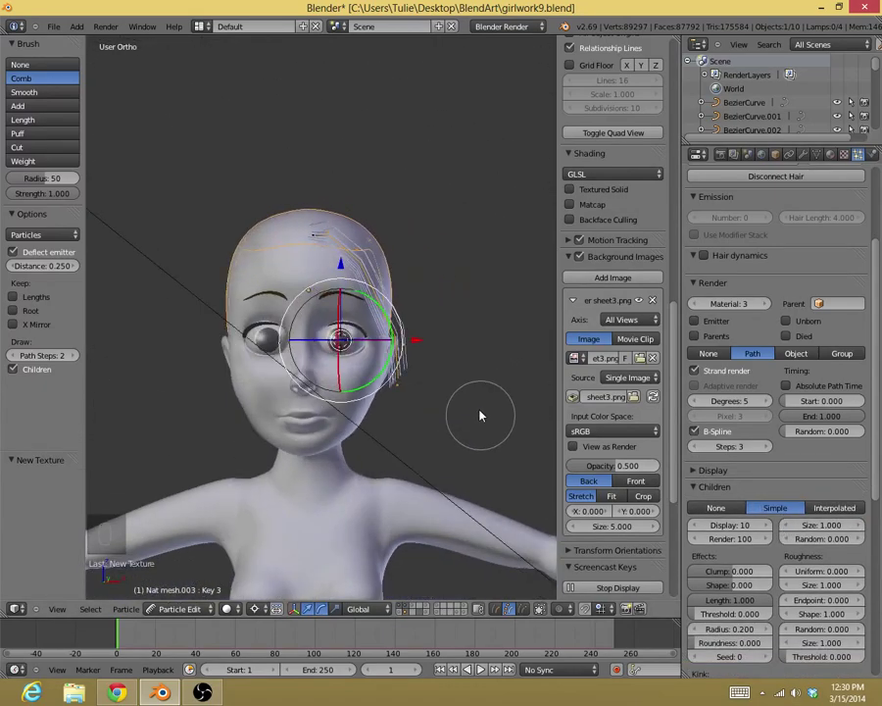
middle_click_drag(294, 274, 274, 291)
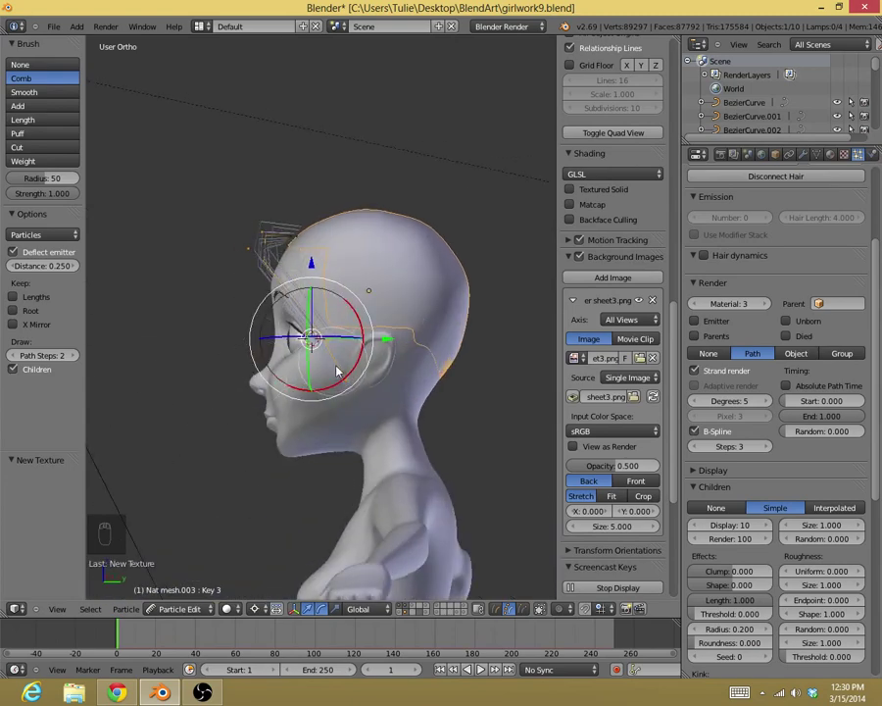
middle_click_drag(311, 367, 326, 263)
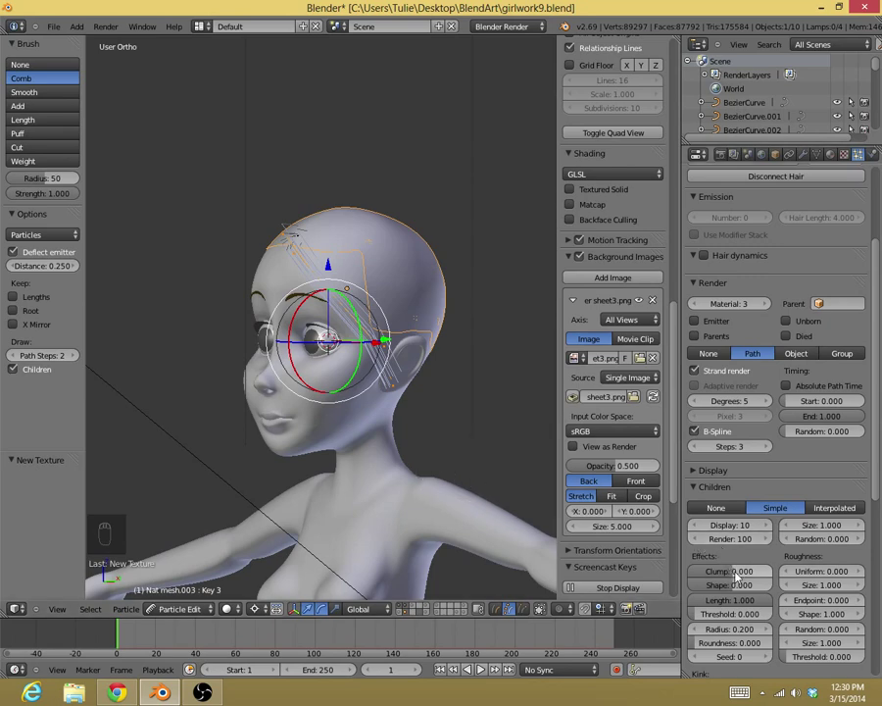
left_click_drag(729, 566, 823, 566)
left_click_drag(728, 585, 770, 584)
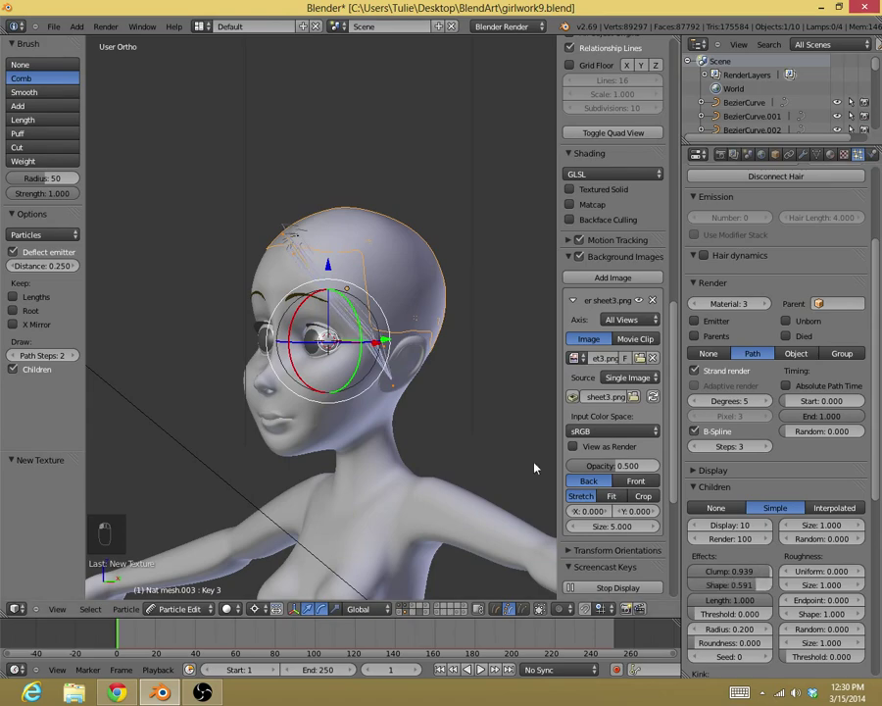
Raise the number of rendered children to 120 and render the head to inspect the thicker strand up close.
mouse_move(534, 467)
middle_mouse_down()
mouse_move(537, 404)
mouse_move(488, 408)
mouse_move(529, 431)
middle_mouse_up()
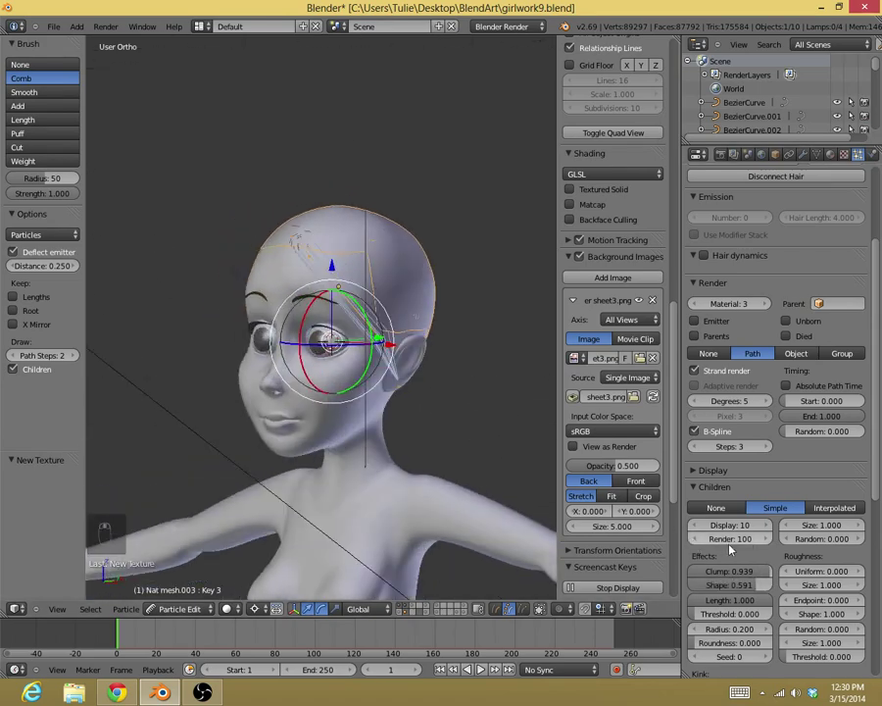
left_click(764, 540)
left_click(764, 539)
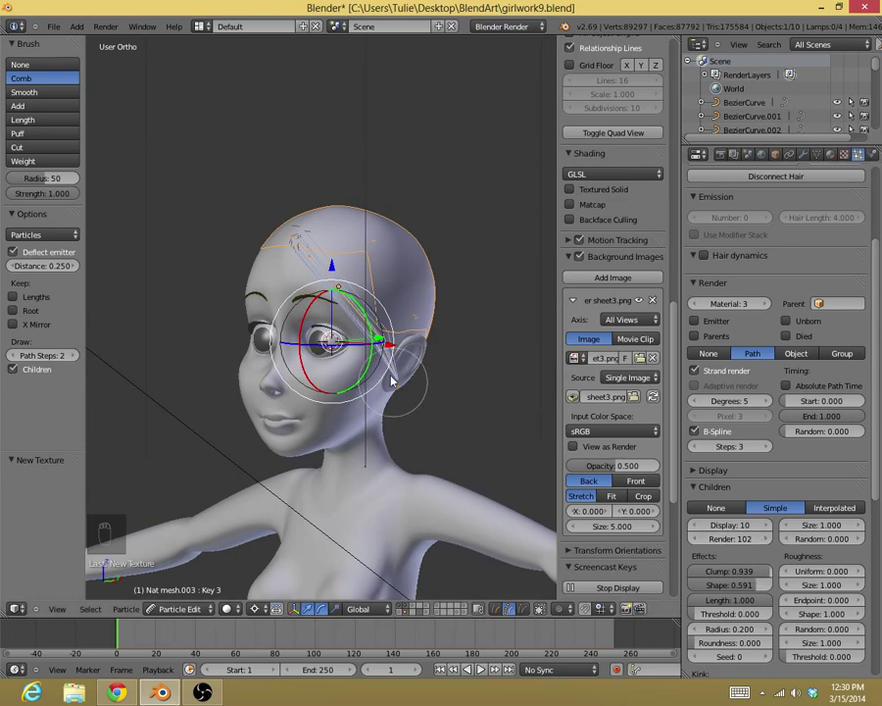
middle_click_drag(453, 384, 357, 390)
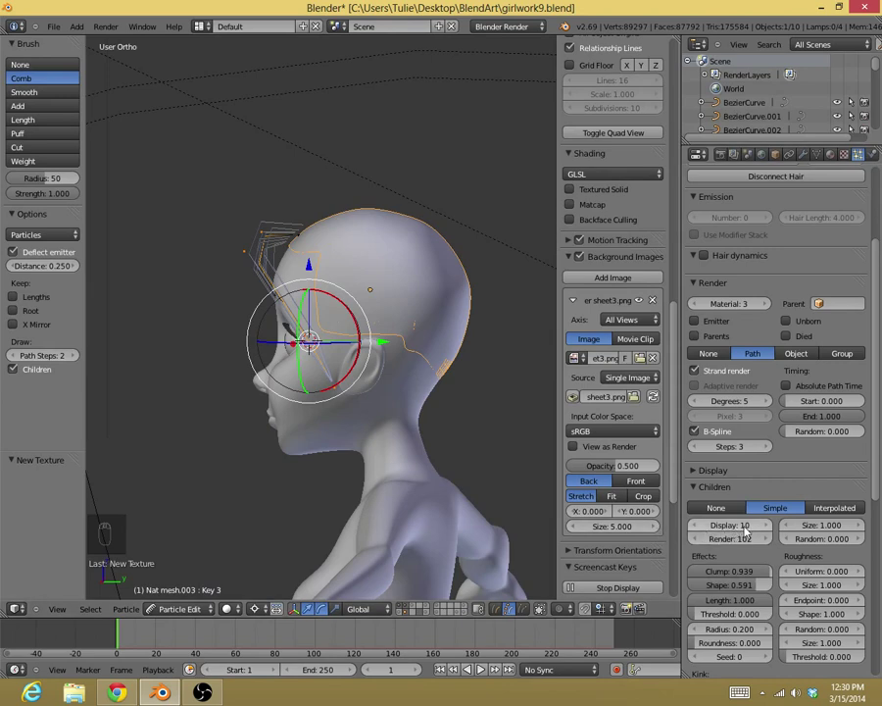
left_click_drag(747, 543, 765, 544)
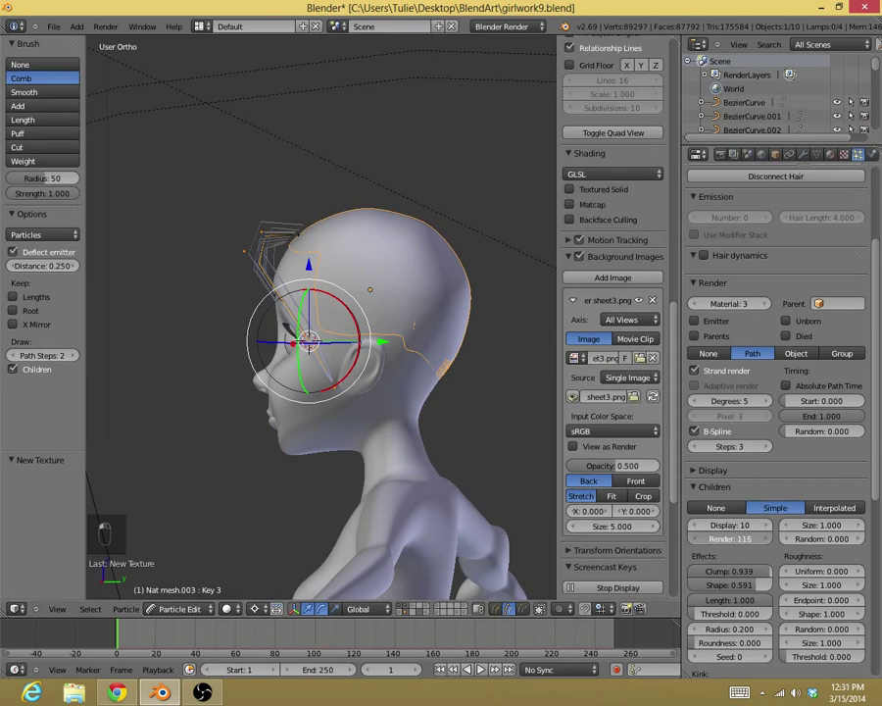
key("F12")
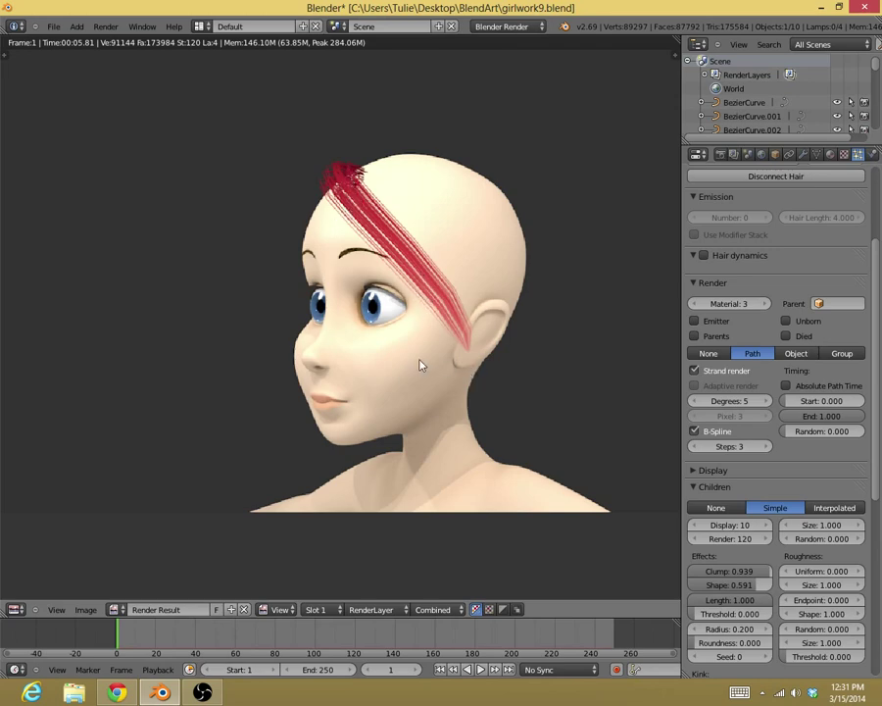
middle_click_drag(420, 366, 373, 325)
scroll(363, 328, "up", 3)
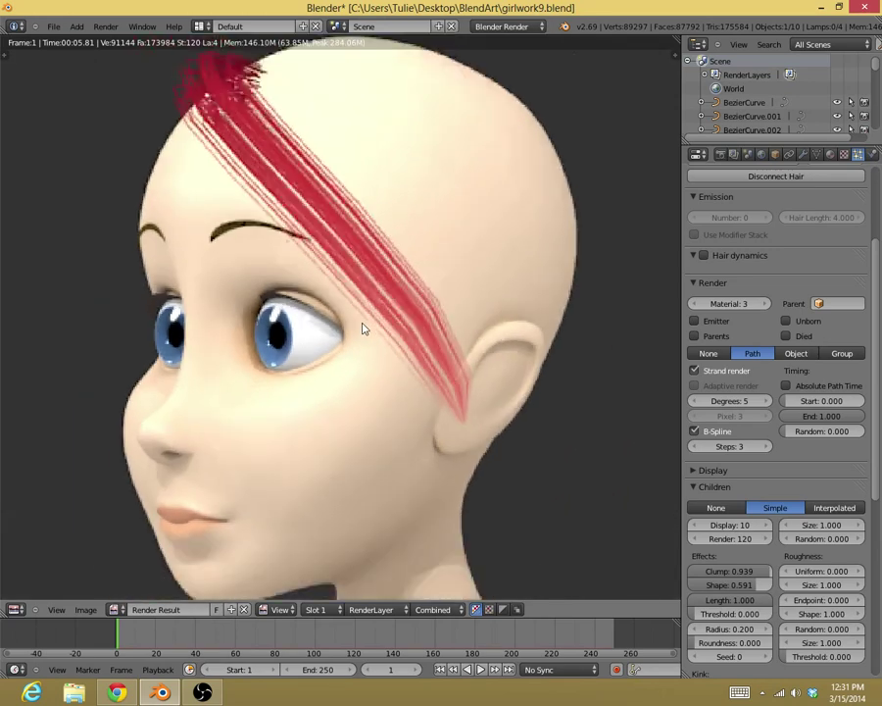
scroll(362, 328, "down", 2)
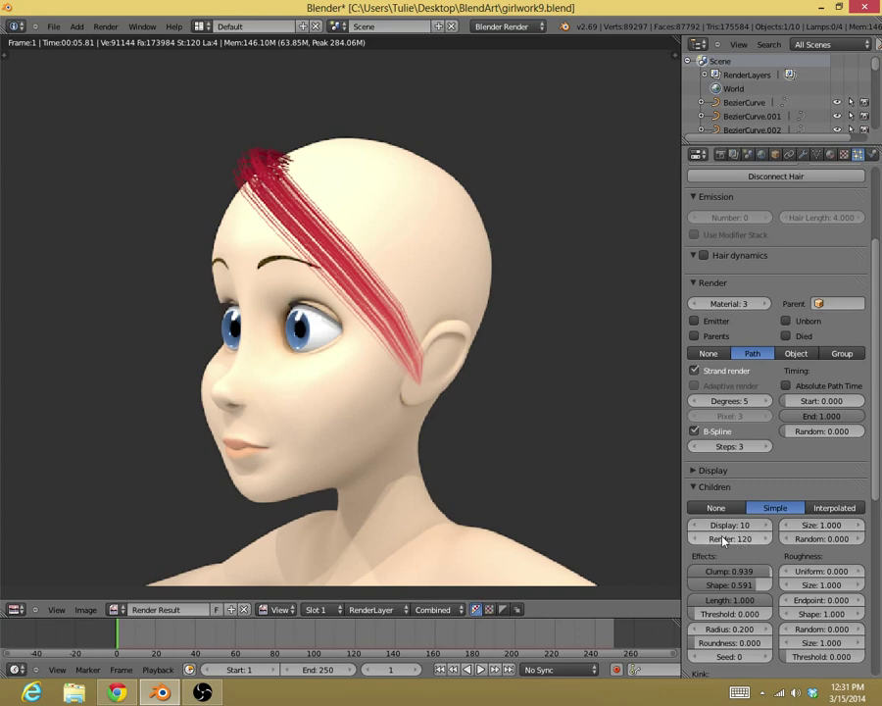
Increase the number of rendered children to 136 and render the head again.
mouse_move(729, 541)
left_mouse_down()
mouse_move(741, 540)
mouse_move(730, 540)
left_mouse_up()
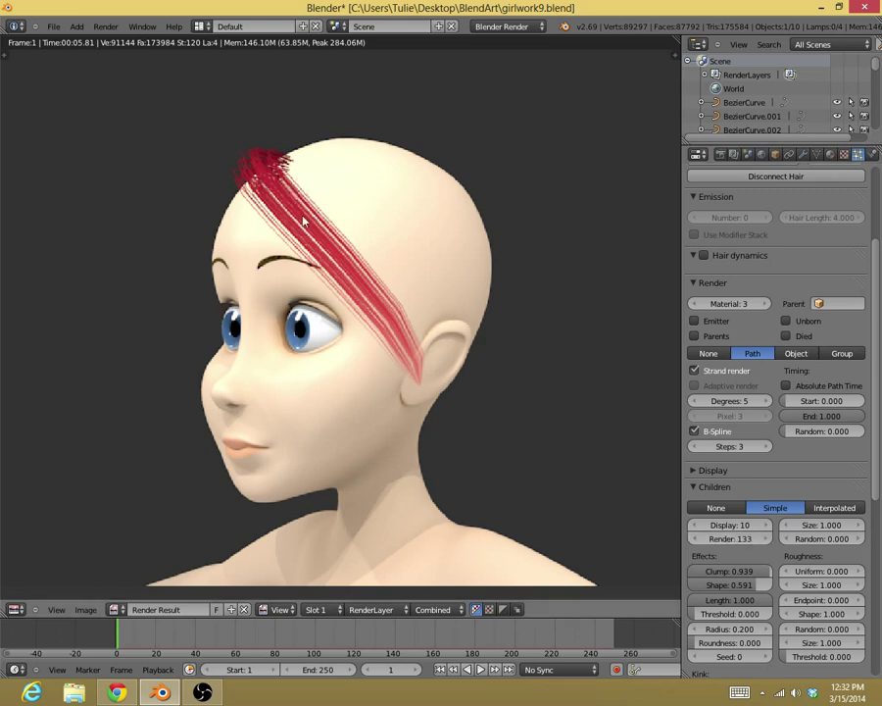
left_click_drag(744, 545, 762, 546)
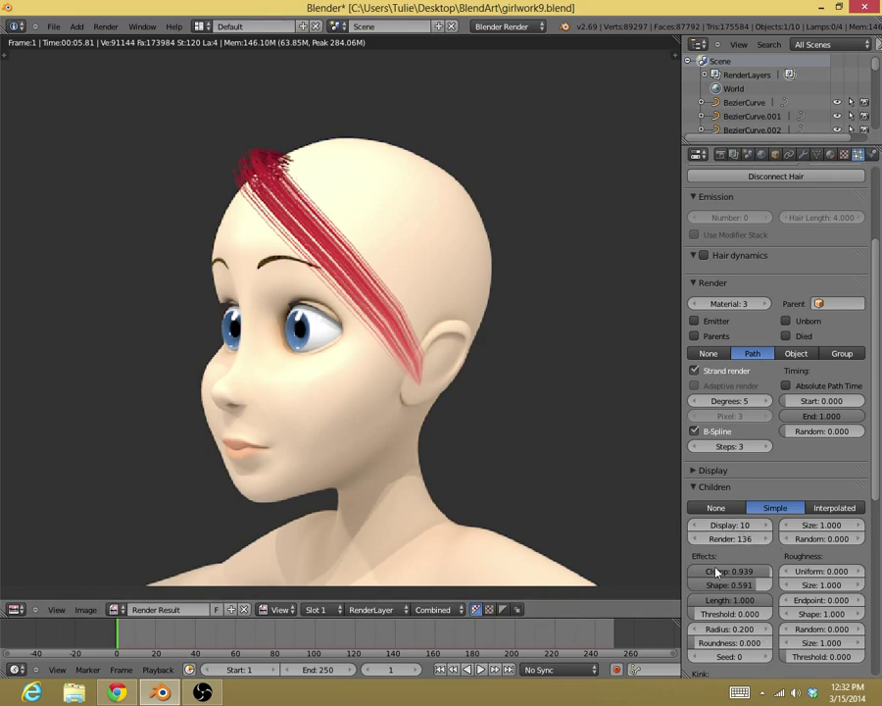
key("F12")
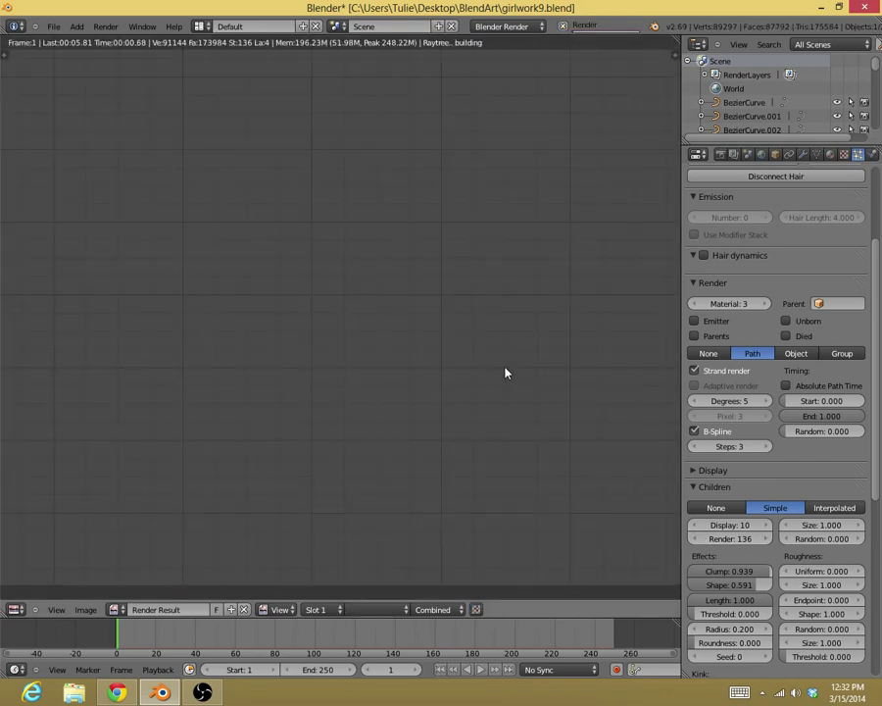